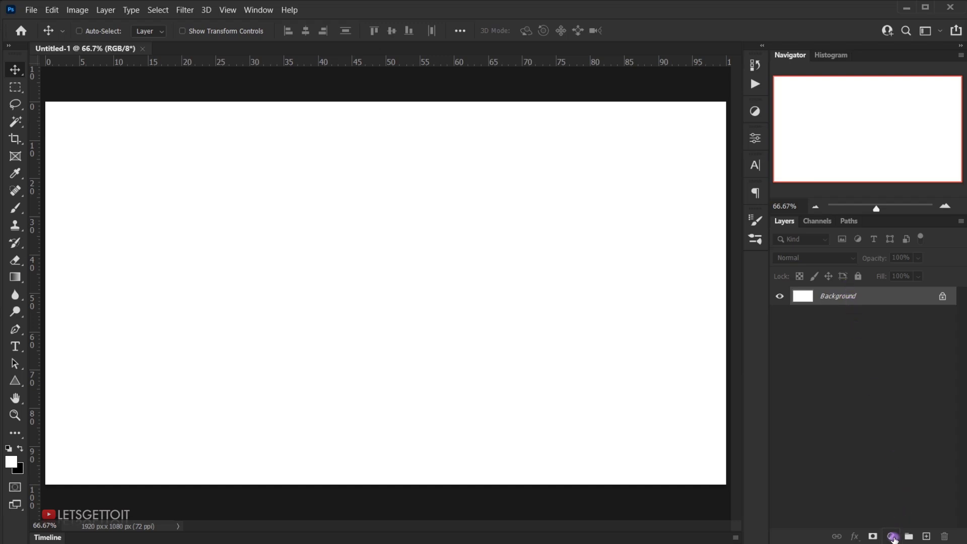
- Add a white (ffffff) Solid Color fill layer and delete the locked Background layer
click(893, 537)
click(901, 309)
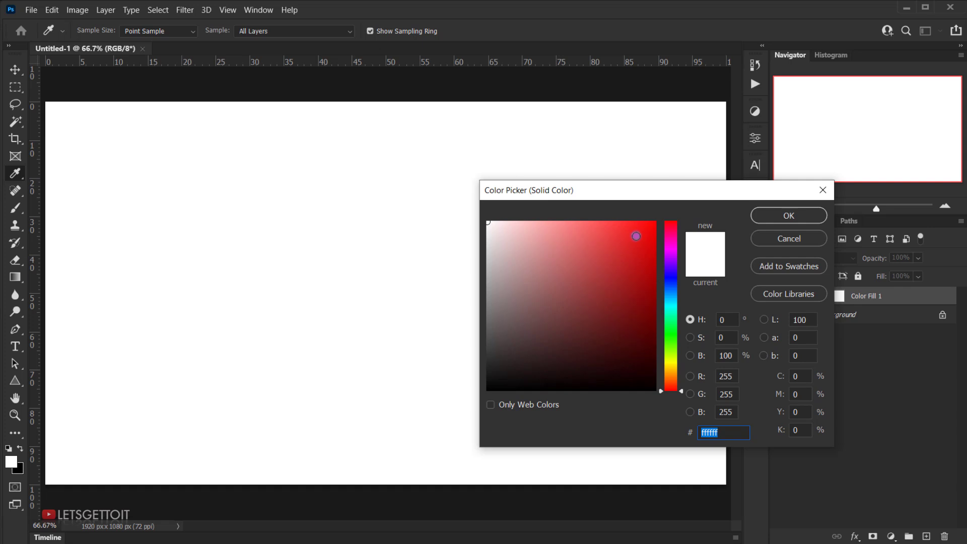
click(790, 215)
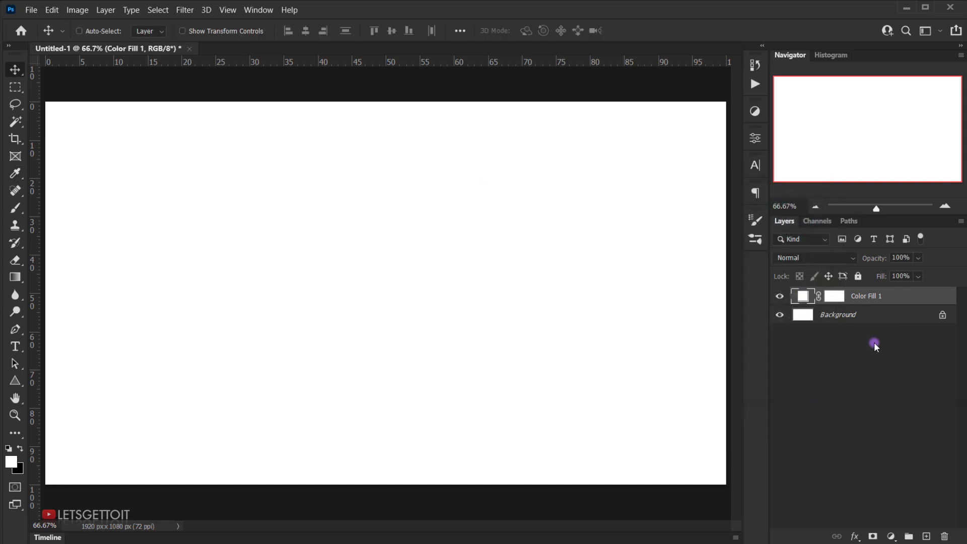
click(856, 318)
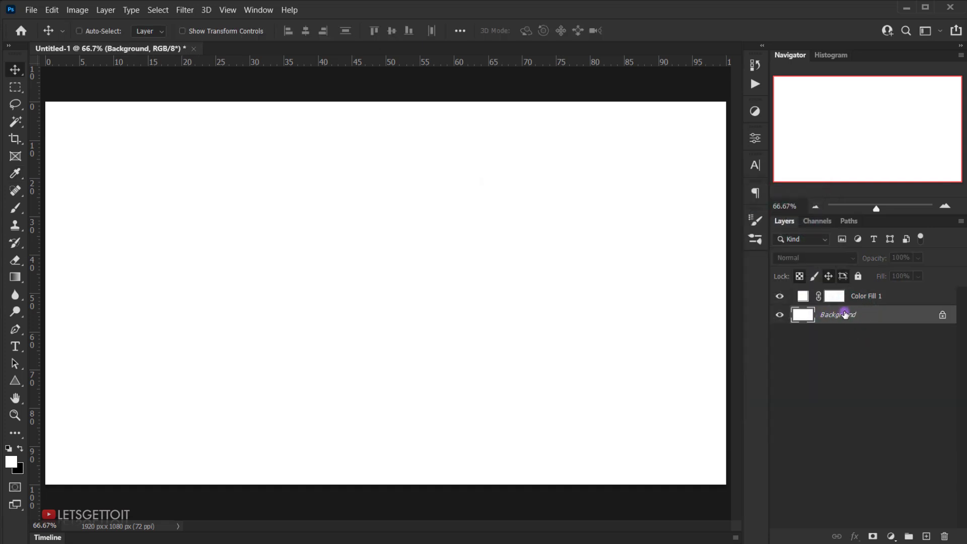
key(Delete)
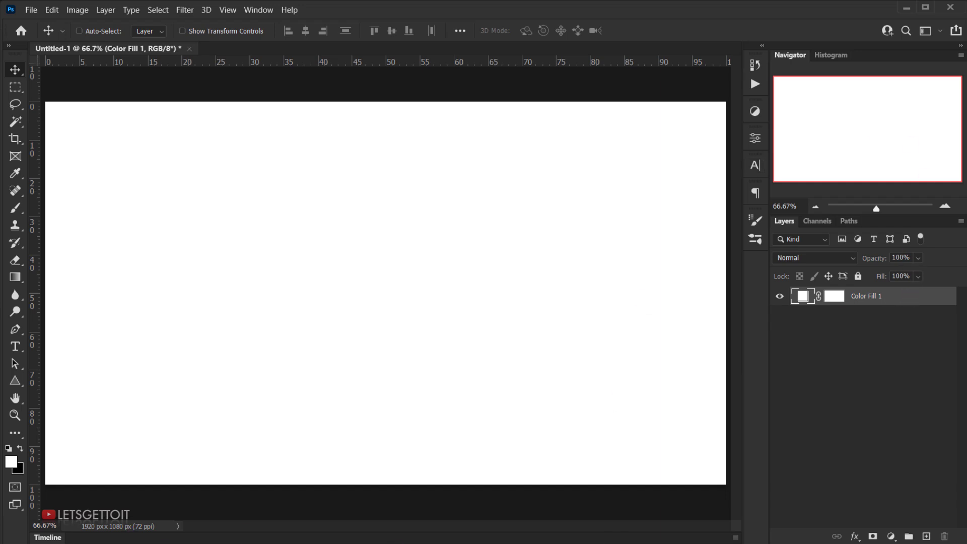
- Place the portrait photo of the woman in black from File Explorer onto the canvas at its fitted size
key(alt+Tab)
drag(360, 134, 470, 458)
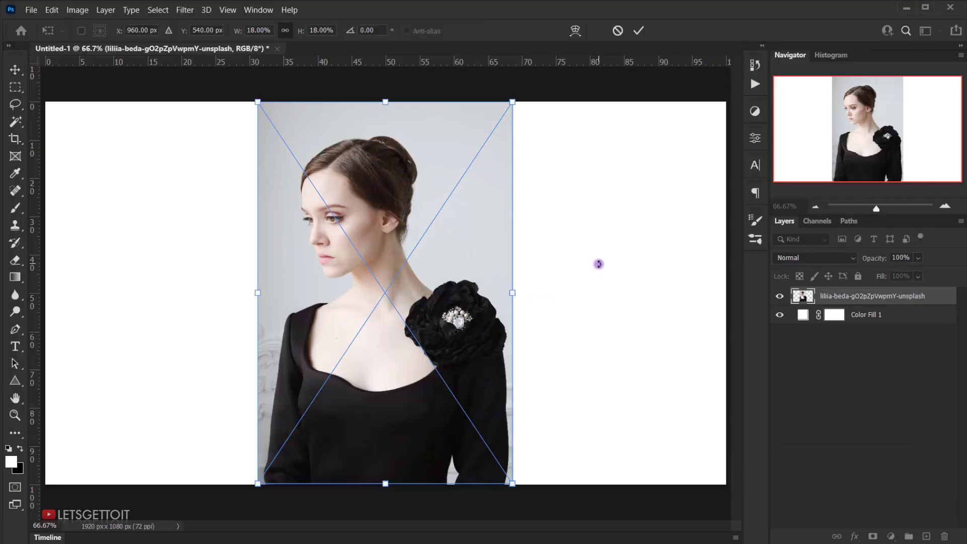
key(Return)
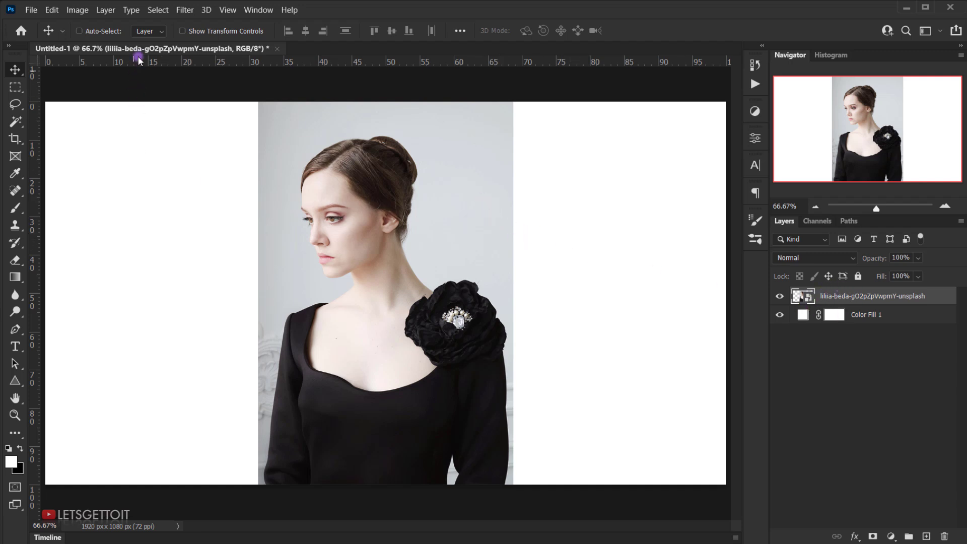
- Select the subject of the portrait photo and turn the selection into a layer mask that hides the photo's background
click(154, 15)
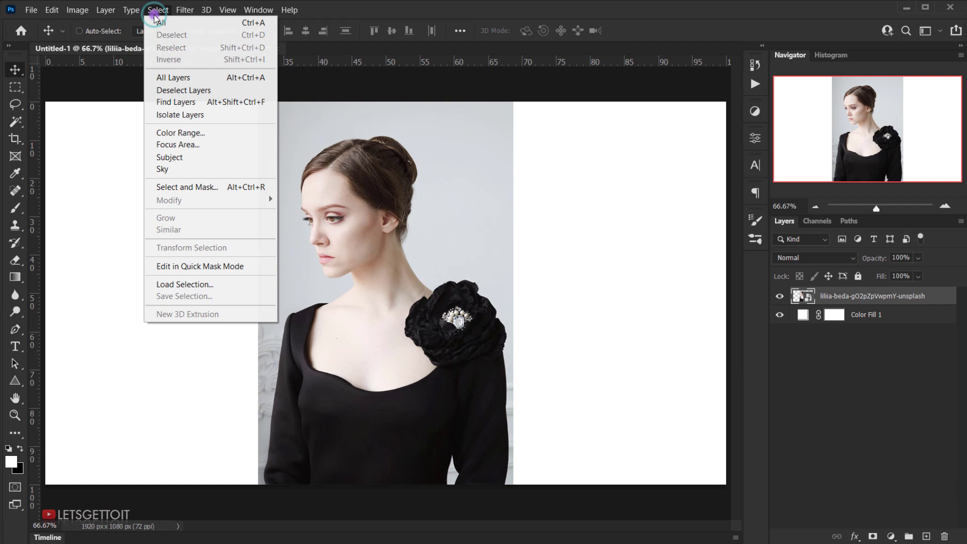
click(182, 157)
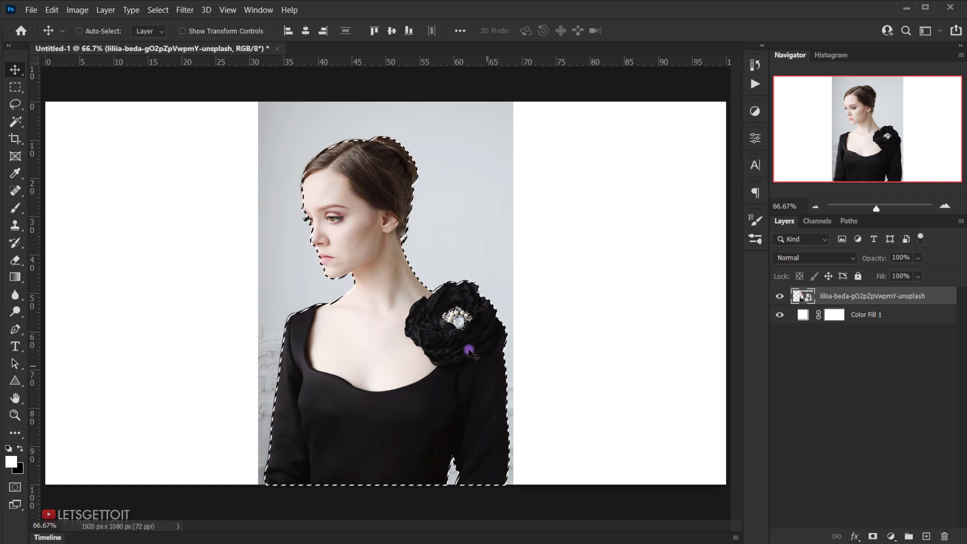
click(873, 537)
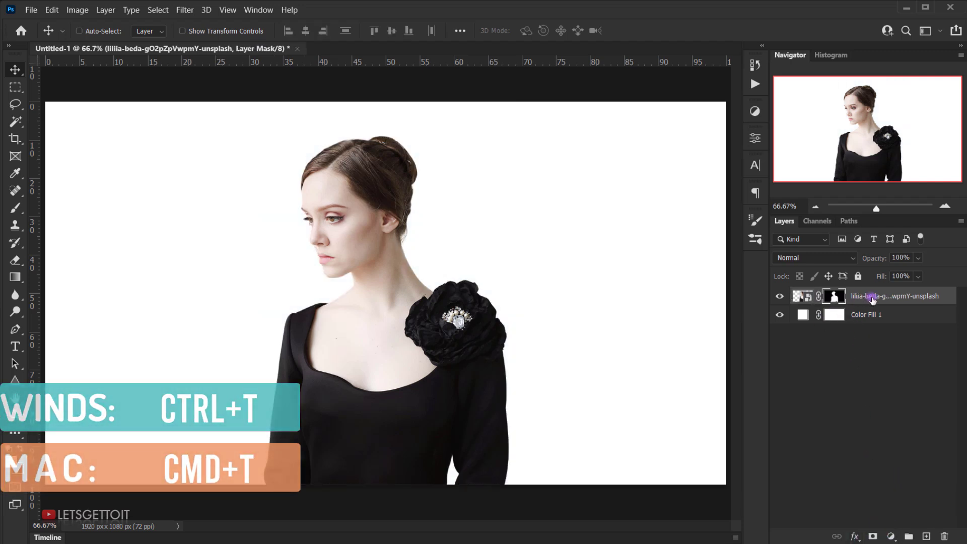
- Scale the masked portrait to about 218% and position it so the head and neck fill the canvas
key(ctrl+t)
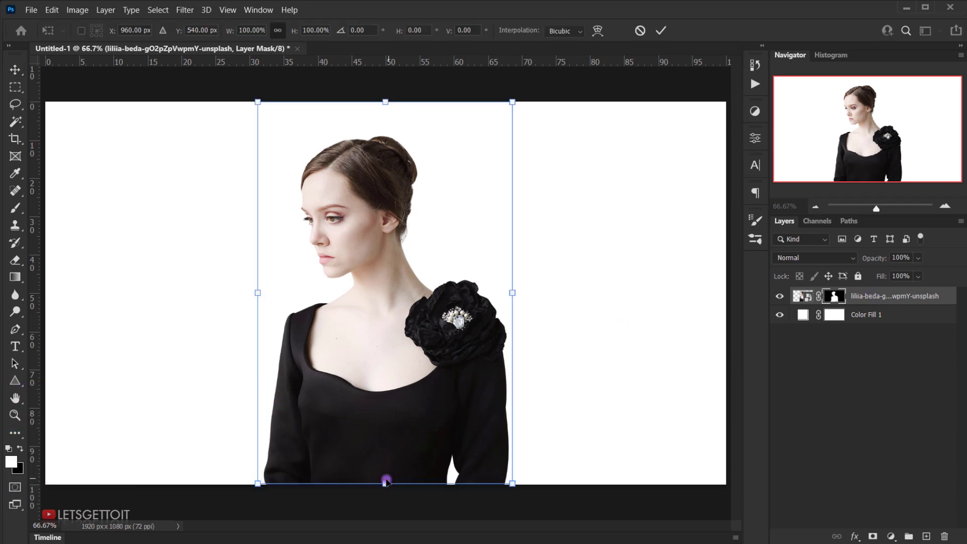
drag(385, 485, 388, 512)
scroll(406, 366, down, 1)
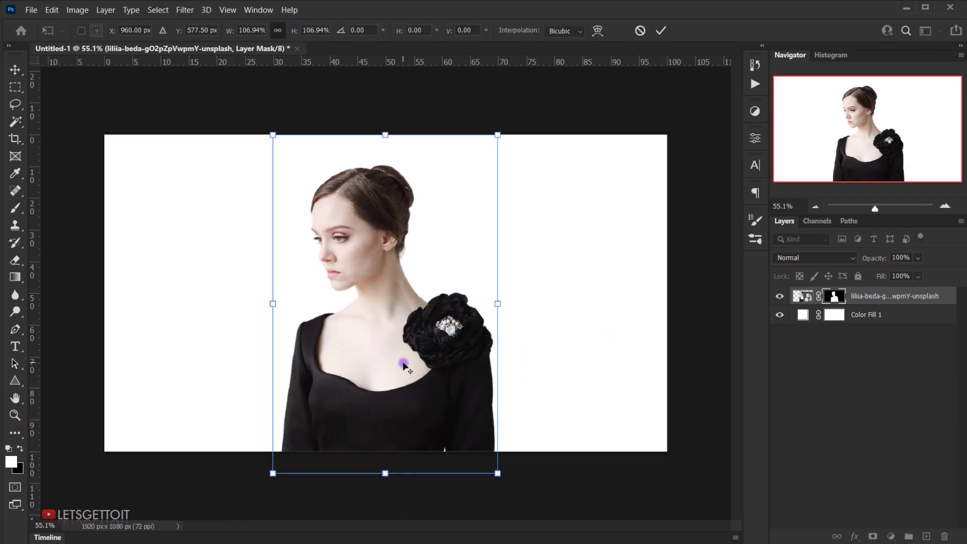
drag(381, 469, 421, 357)
drag(620, 415, 662, 412)
drag(496, 378, 460, 394)
drag(619, 437, 632, 437)
drag(503, 395, 519, 399)
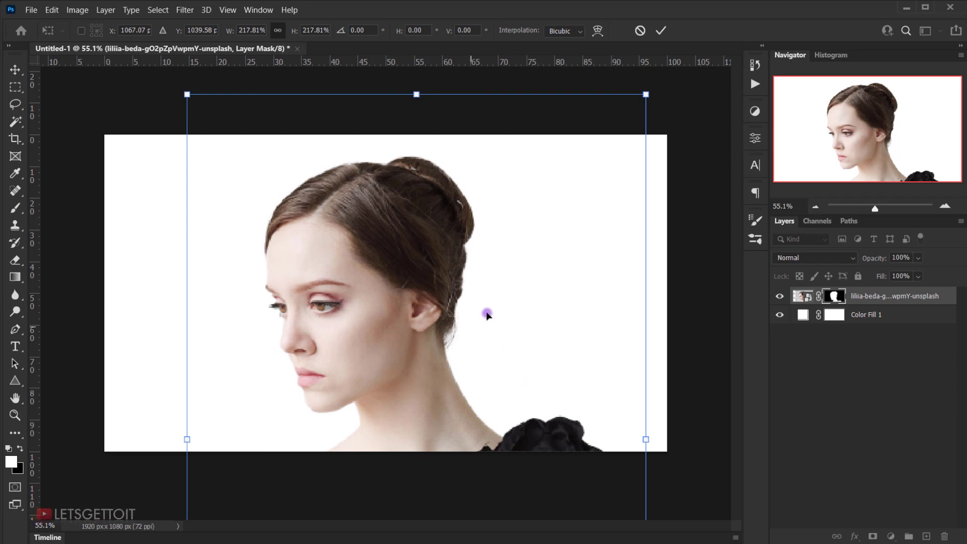
key(Return)
- Shift the portrait slightly to the left on the canvas
key(ctrl+plus)
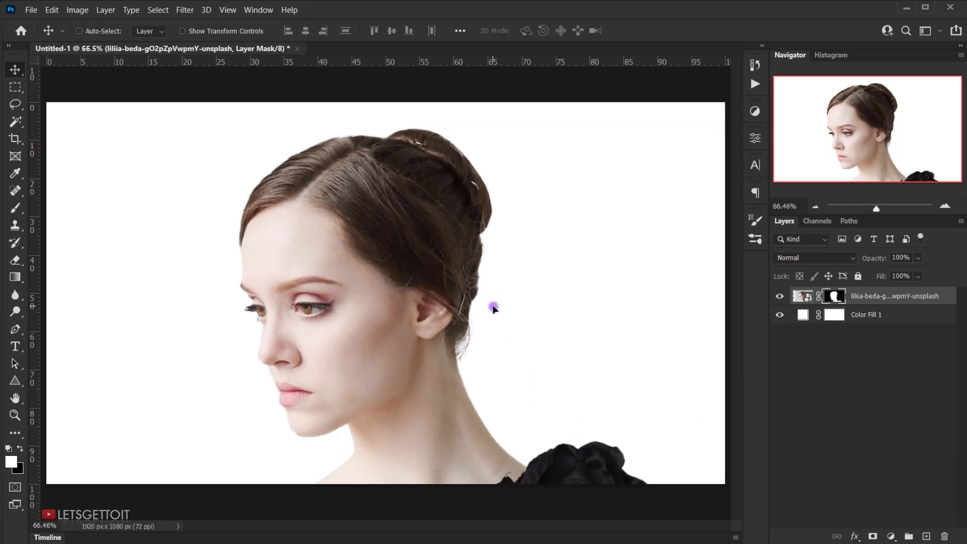
drag(372, 333, 366, 334)
drag(380, 377, 368, 371)
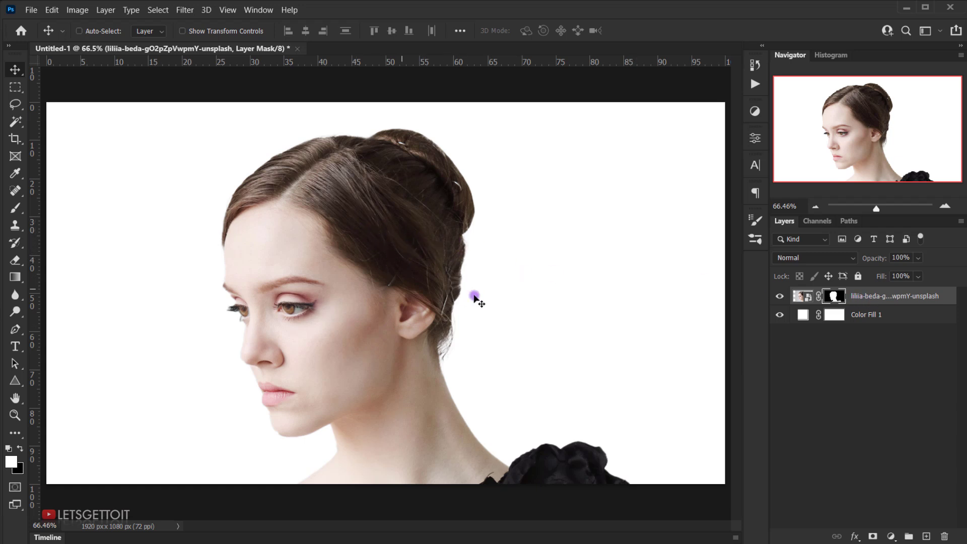
- Place the mountain photo from the D.E_3 folder above the portrait and set its blend mode to Lighten
key(alt+Tab)
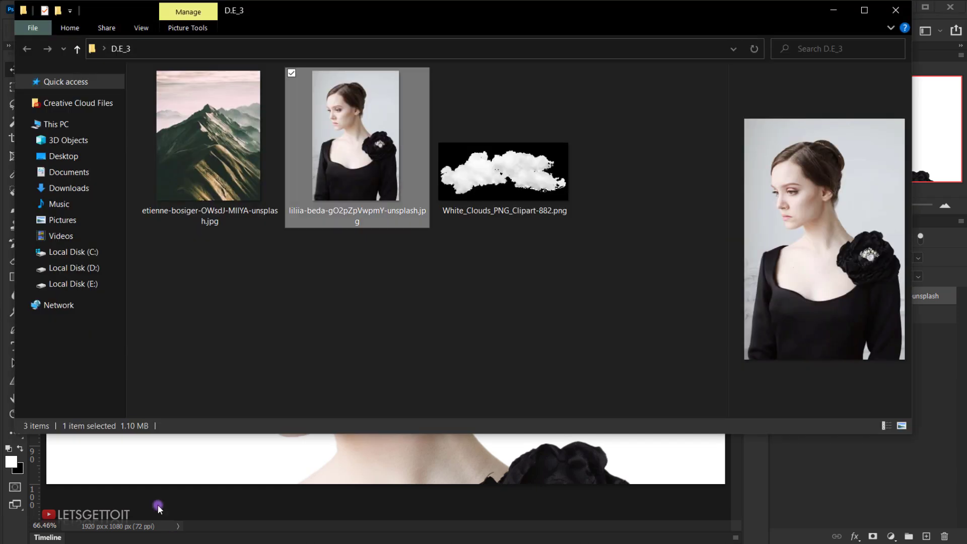
click(230, 137)
drag(231, 137, 392, 463)
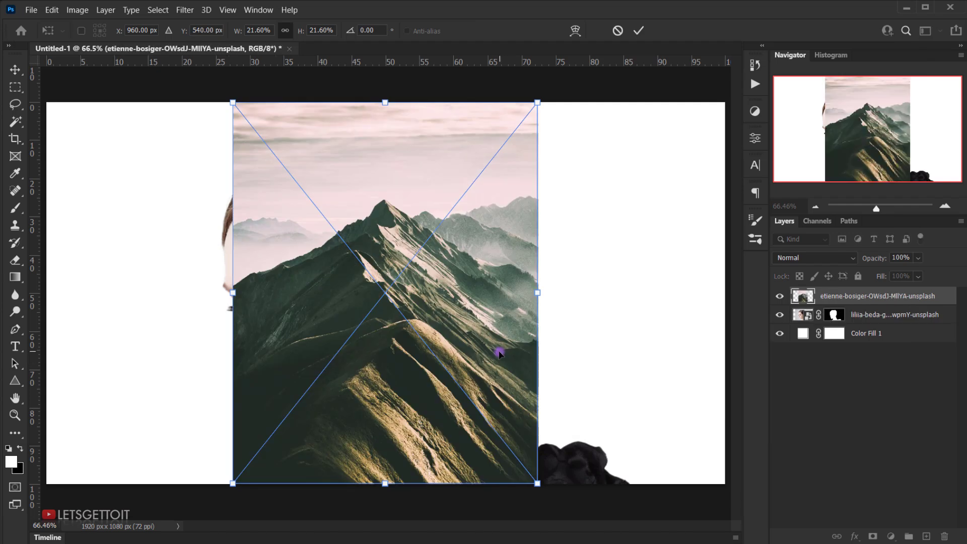
key(Return)
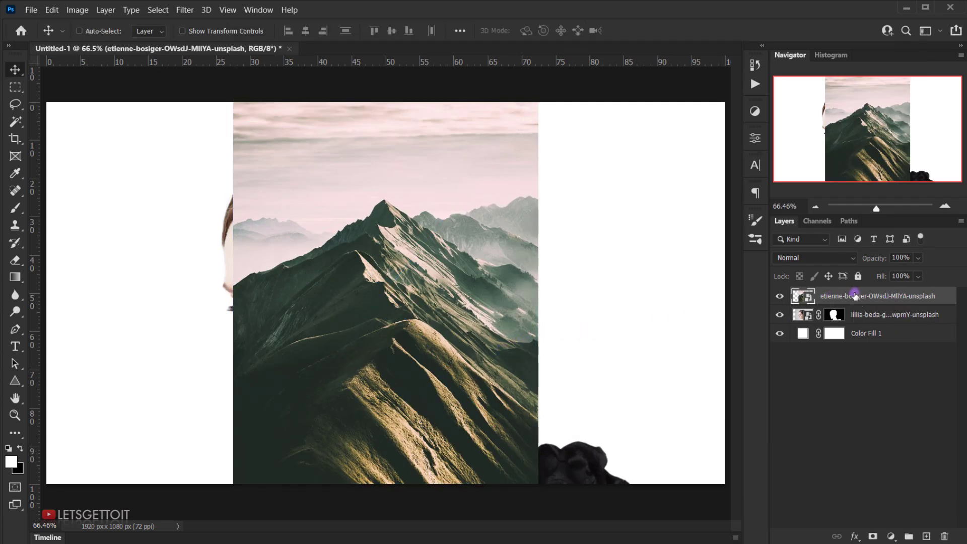
click(819, 253)
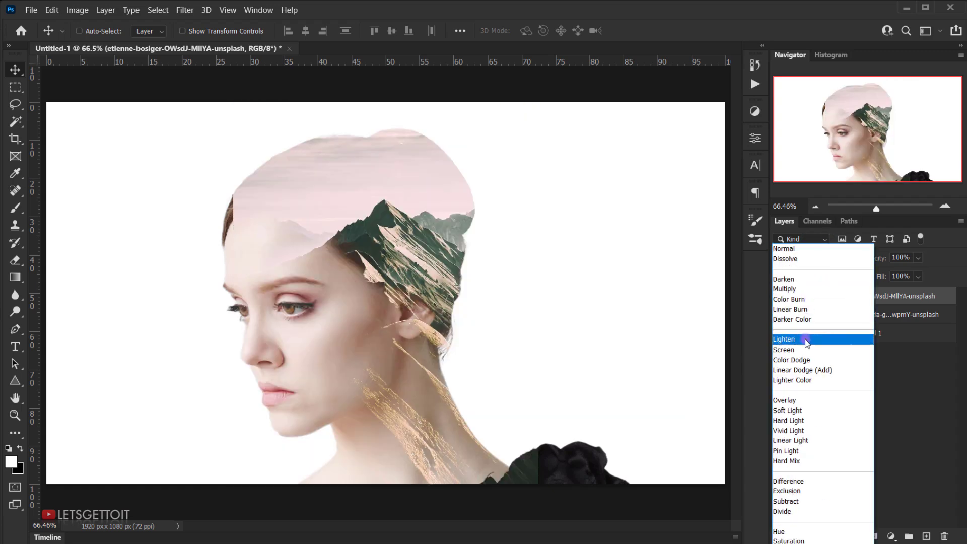
click(807, 336)
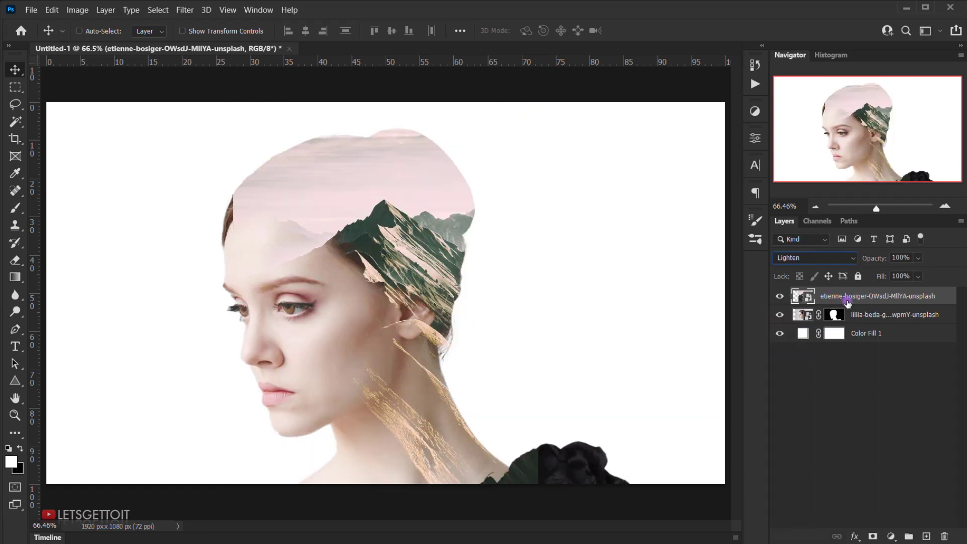
- Scale the mountain photo to about 31% and shift it left so the peak sits over the woman's hair
key(ctrl+t)
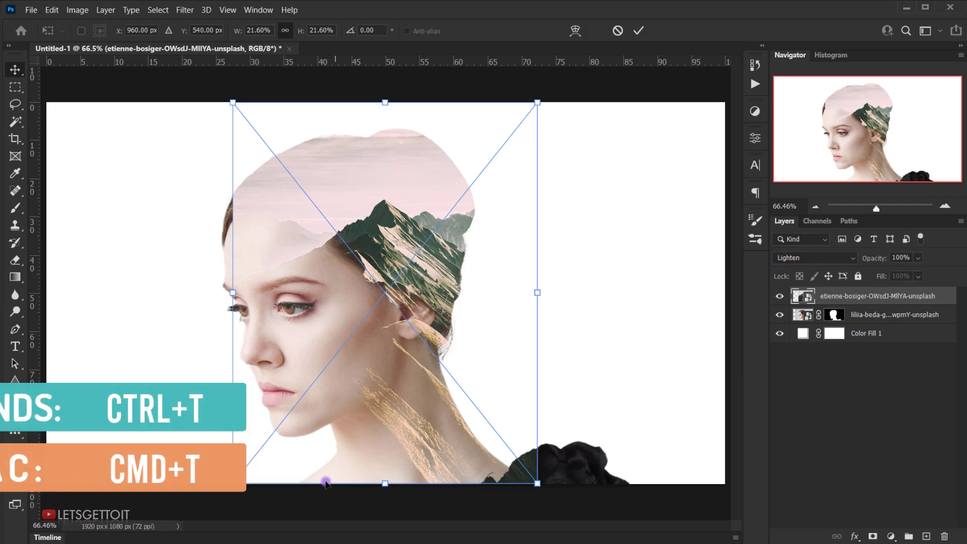
key(ctrl+minus)
drag(387, 437, 386, 519)
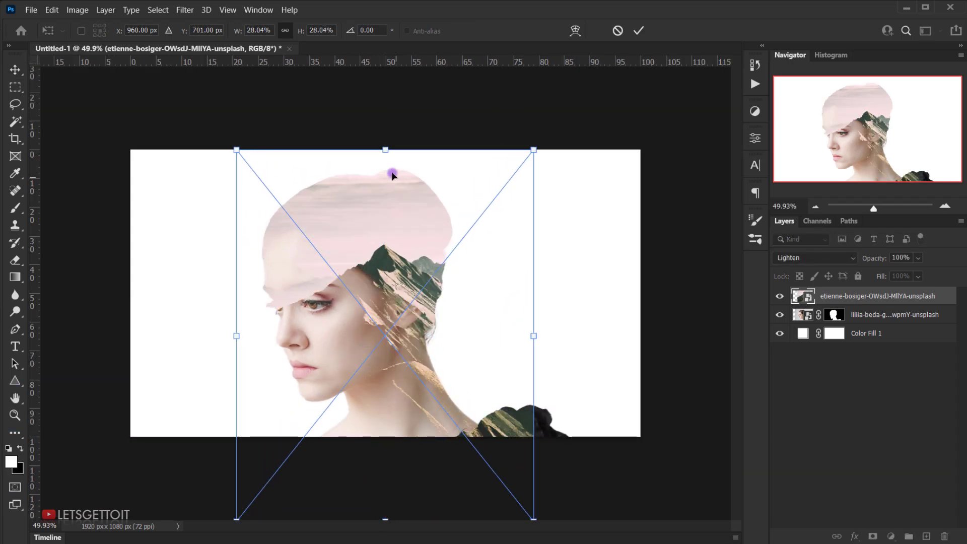
drag(385, 150, 381, 112)
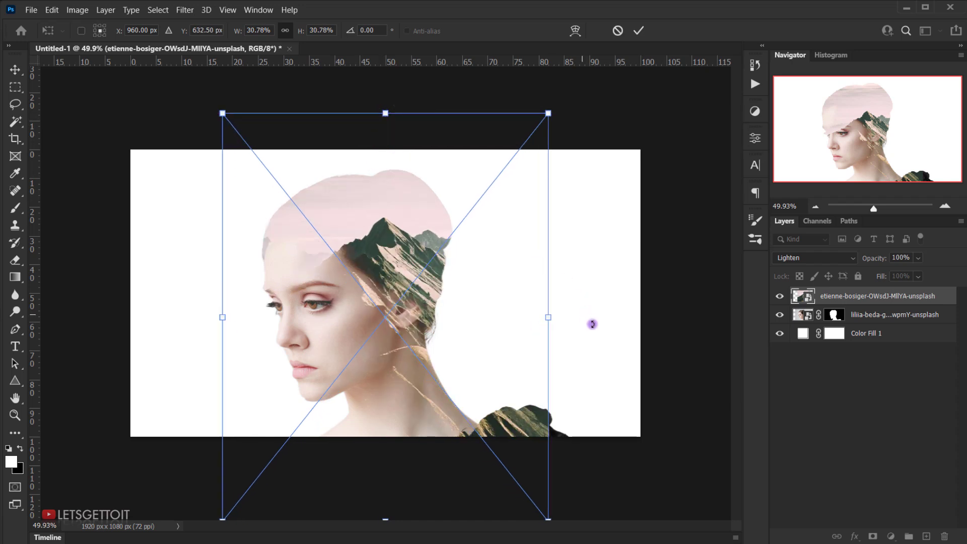
drag(434, 385, 402, 383)
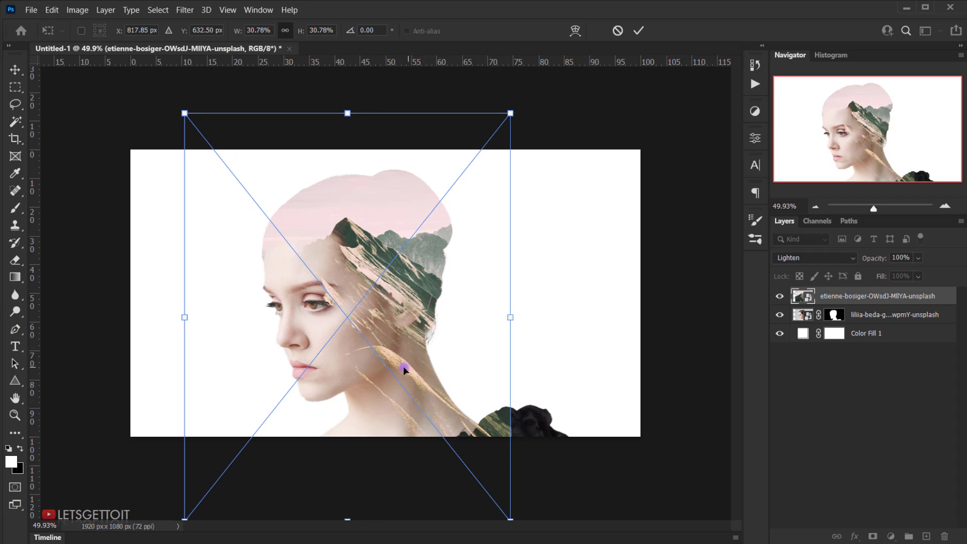
- Rotate the mountain photo about 10° clockwise and reposition it so the slope follows the back of the head
drag(549, 353, 554, 379)
drag(442, 406, 440, 366)
drag(535, 340, 528, 342)
drag(449, 356, 462, 367)
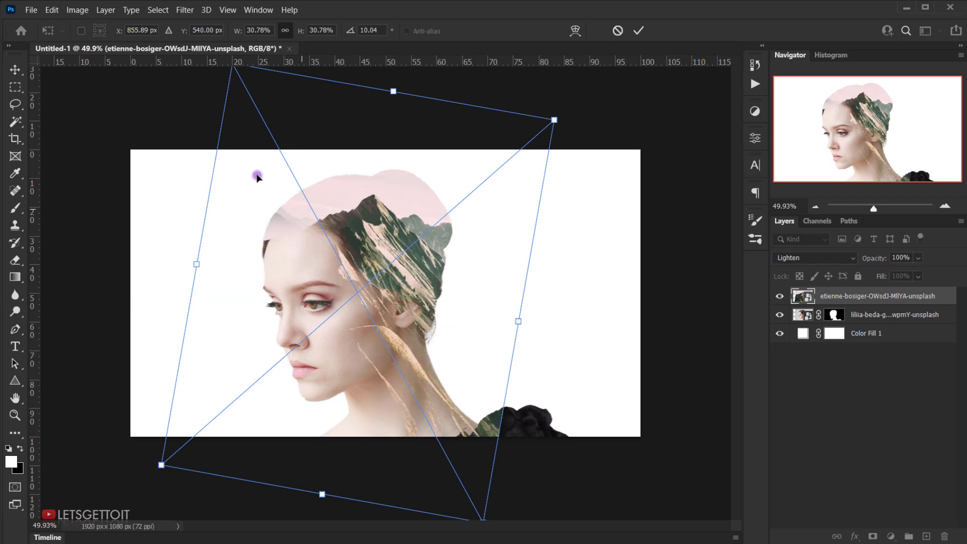
- Fine-tune the mountain photo to about 33% scale and 10.5° rotation, keep the peak inside the hair, and apply the transform
drag(195, 257, 180, 254)
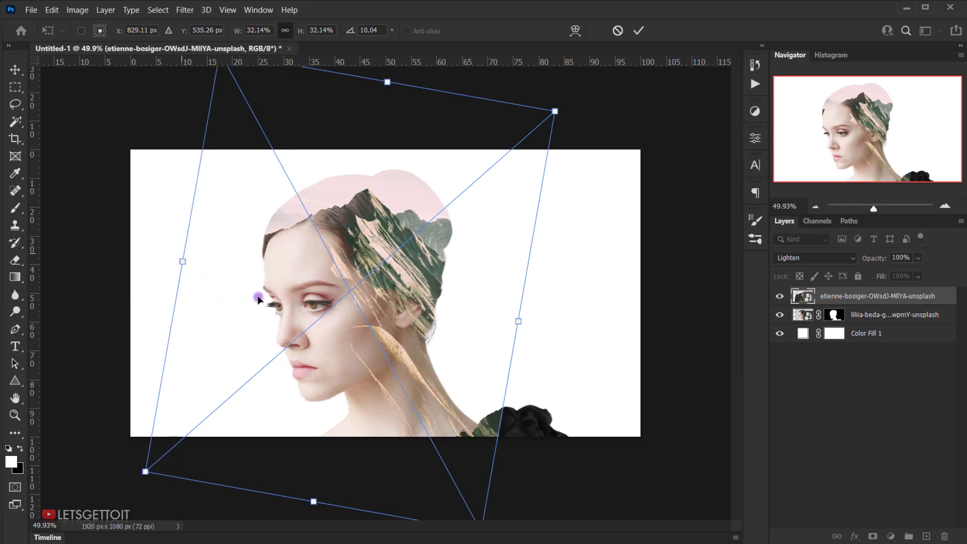
drag(374, 334, 377, 305)
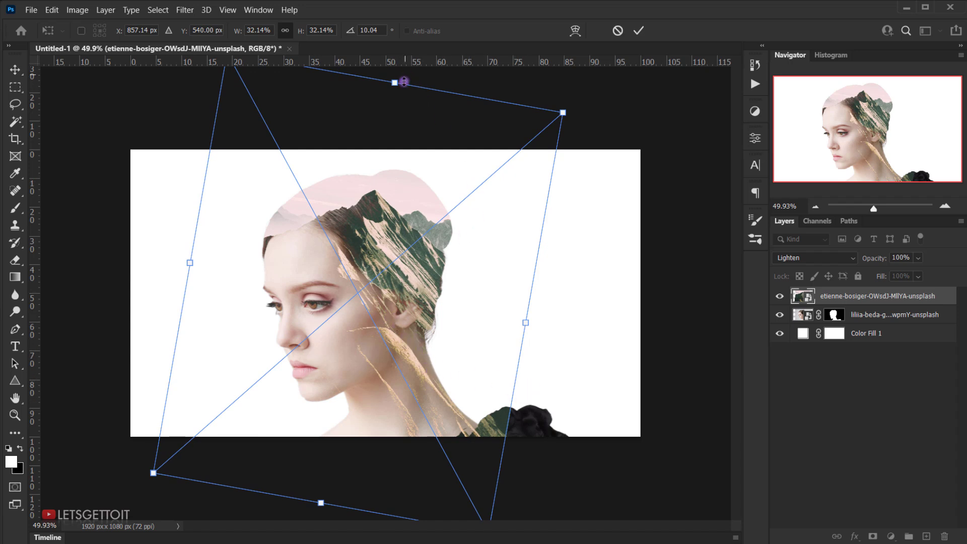
drag(395, 83, 398, 76)
drag(593, 274, 590, 277)
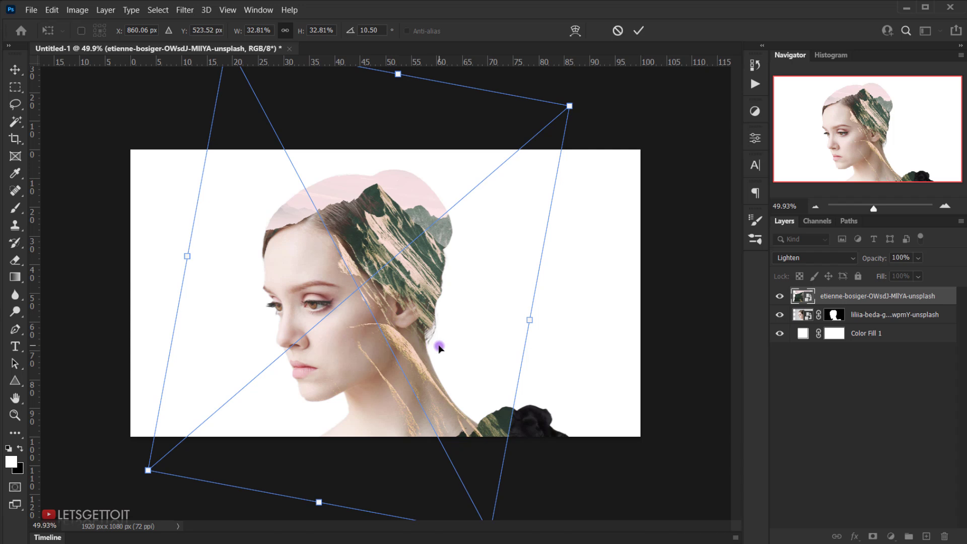
key(Return)
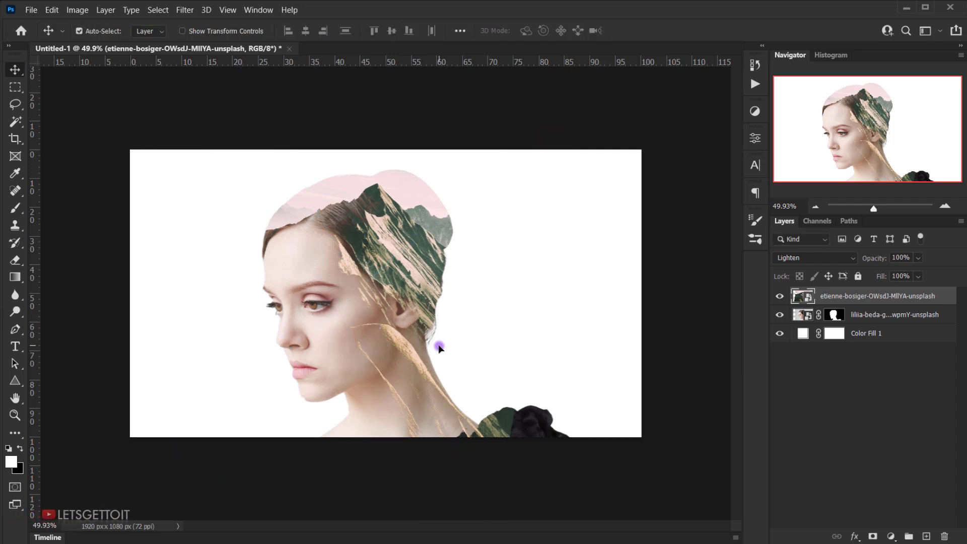
key(ctrl+plus)
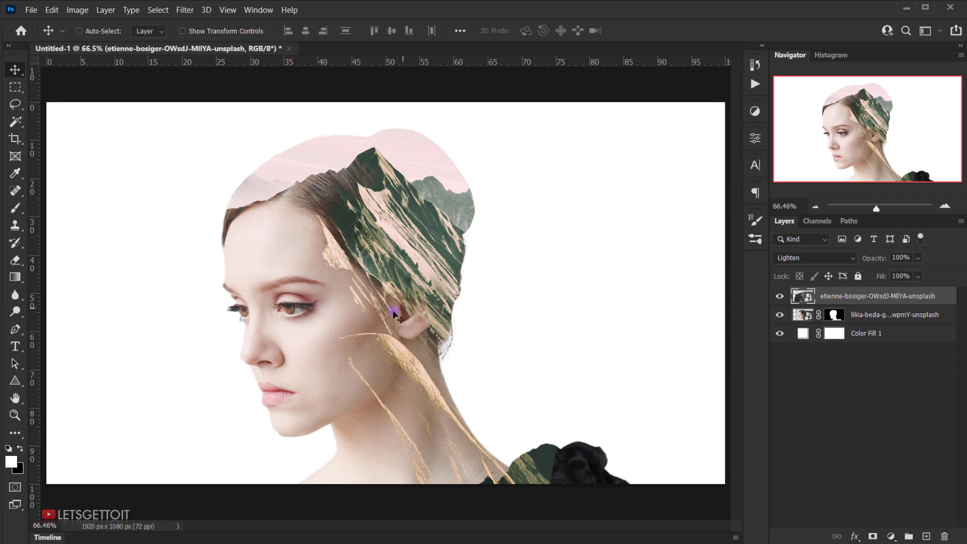
- Add a Black & White adjustment with the Default preset above the portrait layer and clip it to that layer
click(877, 317)
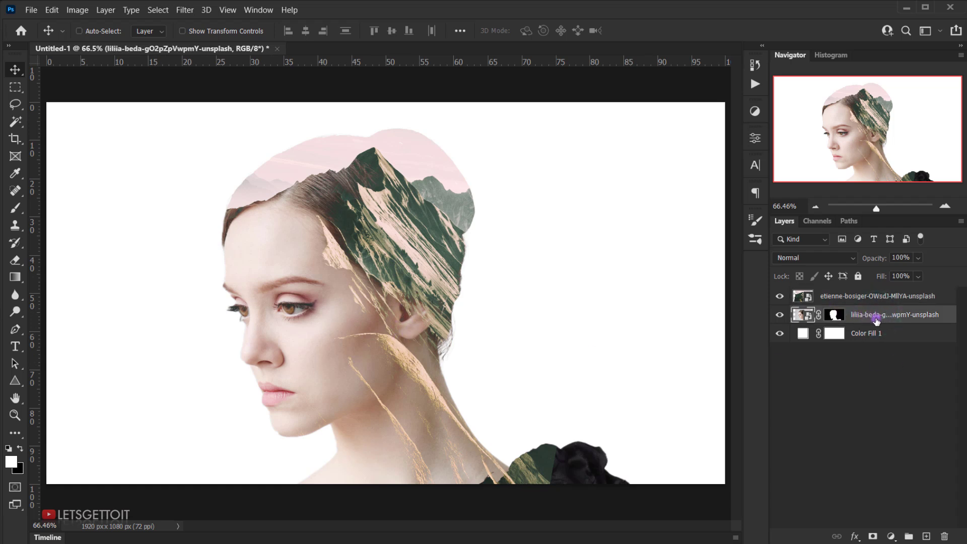
click(891, 535)
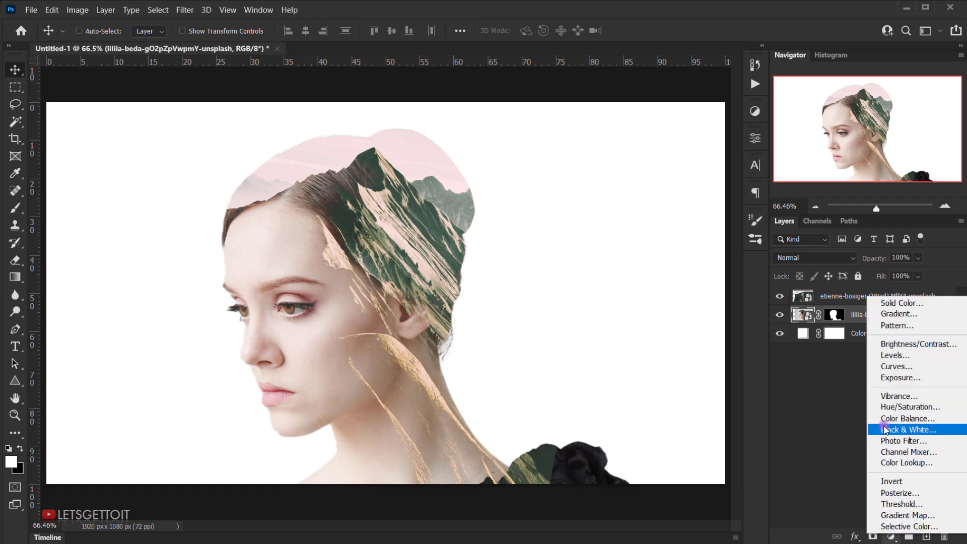
click(909, 429)
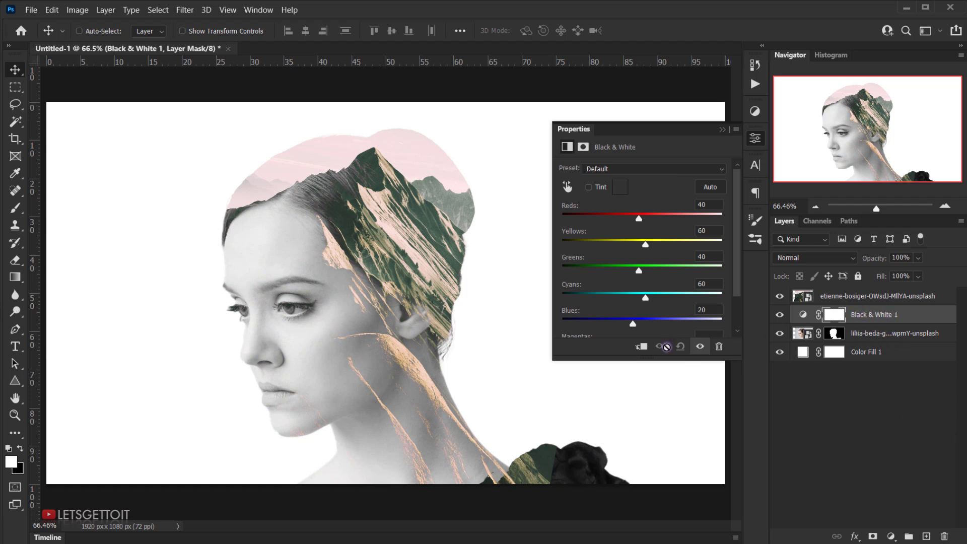
click(640, 346)
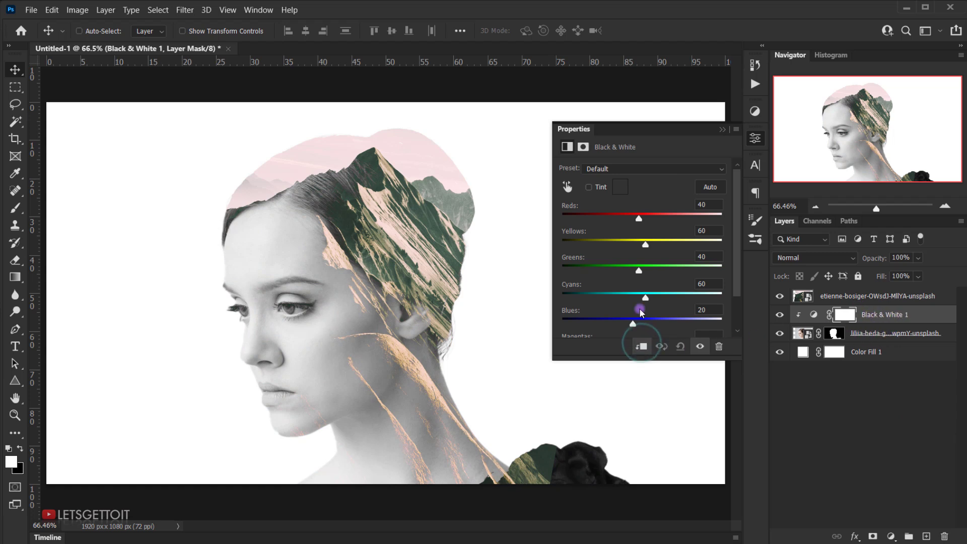
click(724, 131)
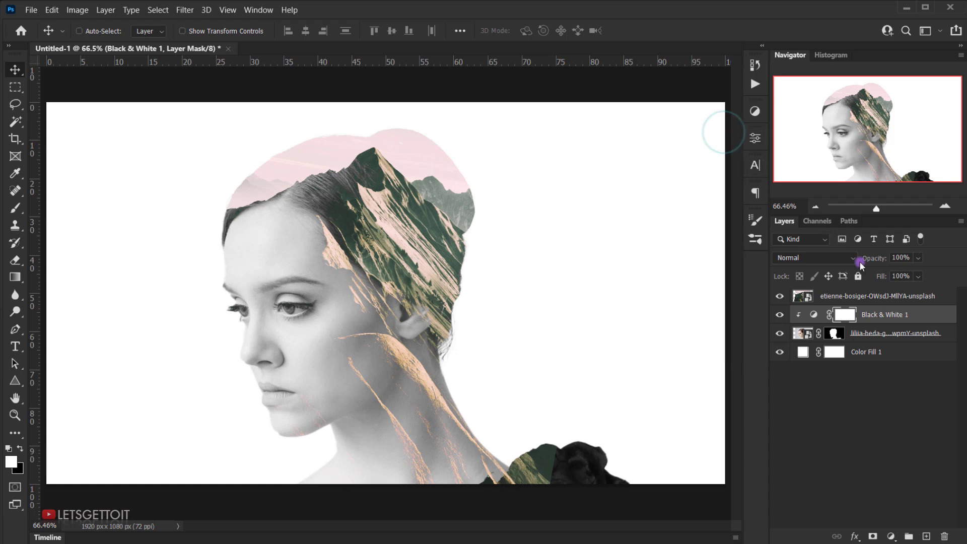
- Set the Black & White adjustment's opacity to 50% and add a clipped Levels adjustment above it
click(906, 257)
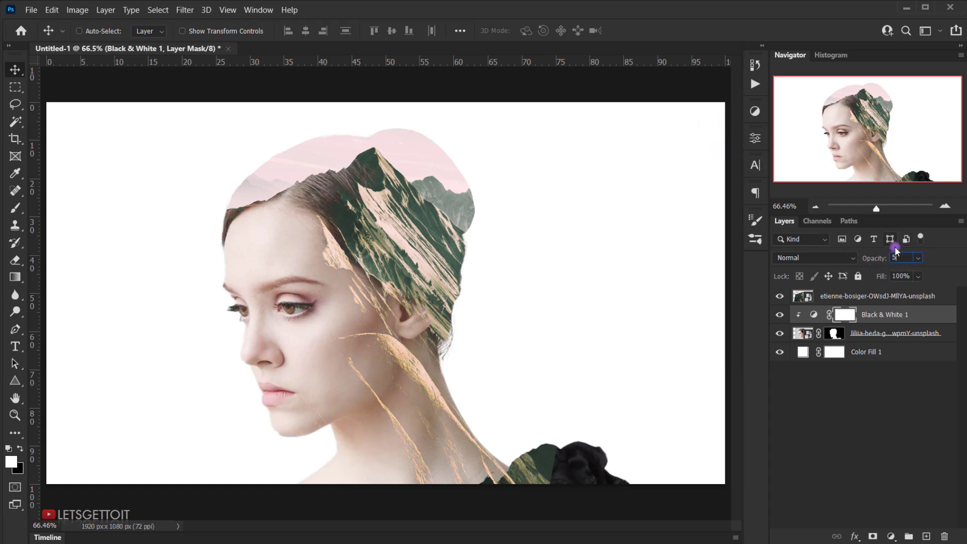
key(Return)
click(891, 537)
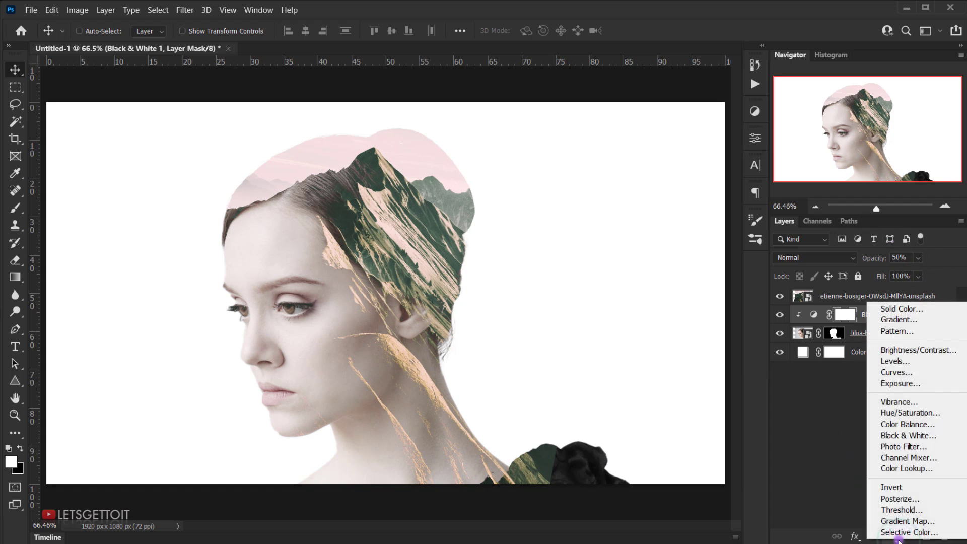
click(891, 361)
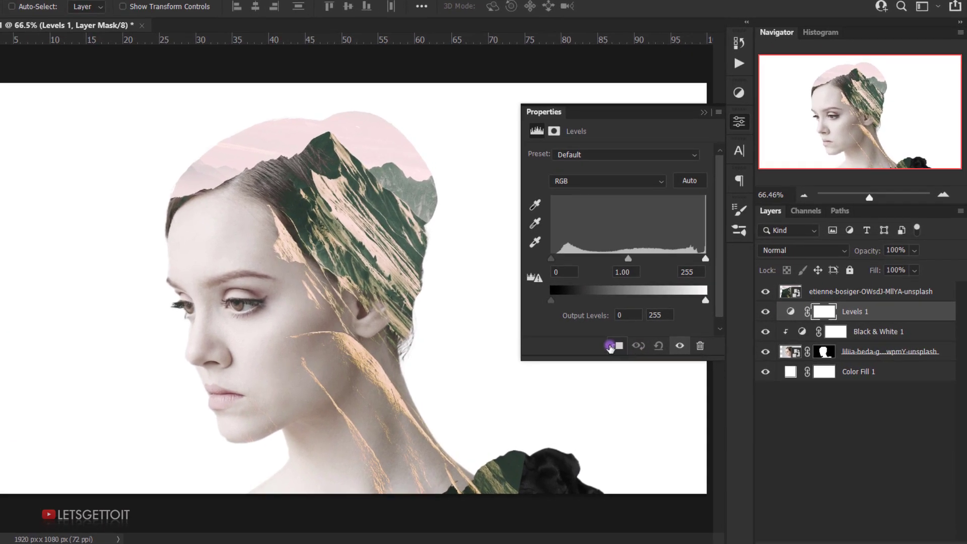
click(611, 347)
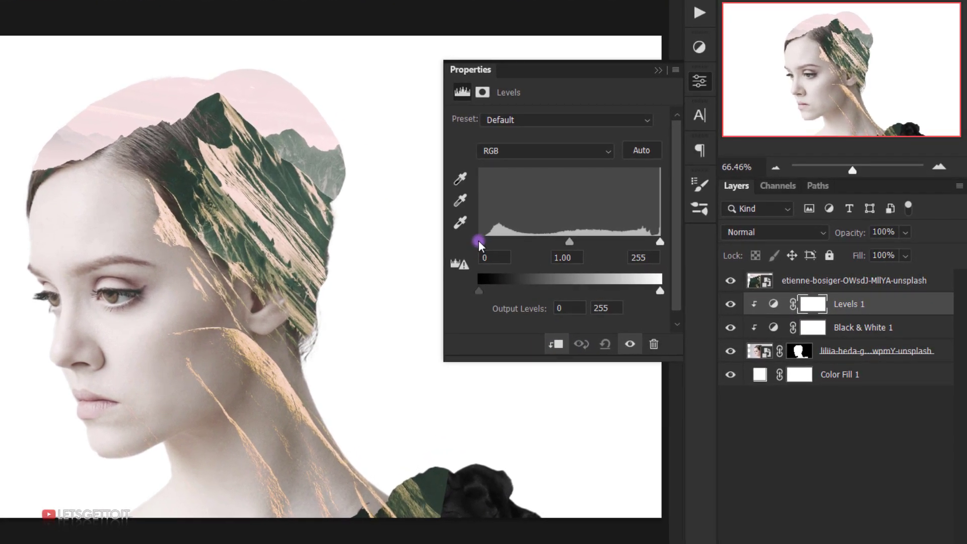
- Adjust the RGB input levels of the Levels adjustment to 9, 0.64 and 248 for a darker, more contrasty portrait
drag(479, 240, 485, 240)
click(581, 257)
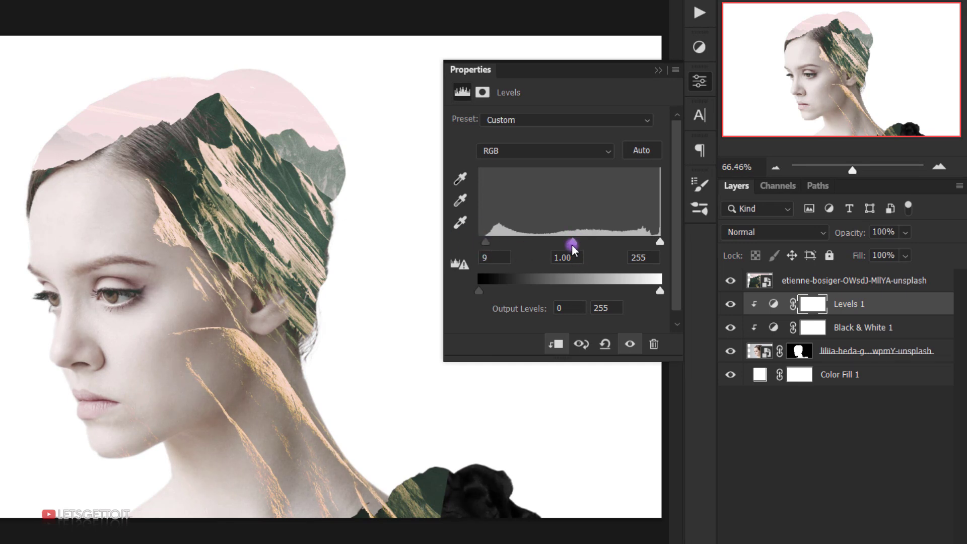
drag(580, 243, 601, 244)
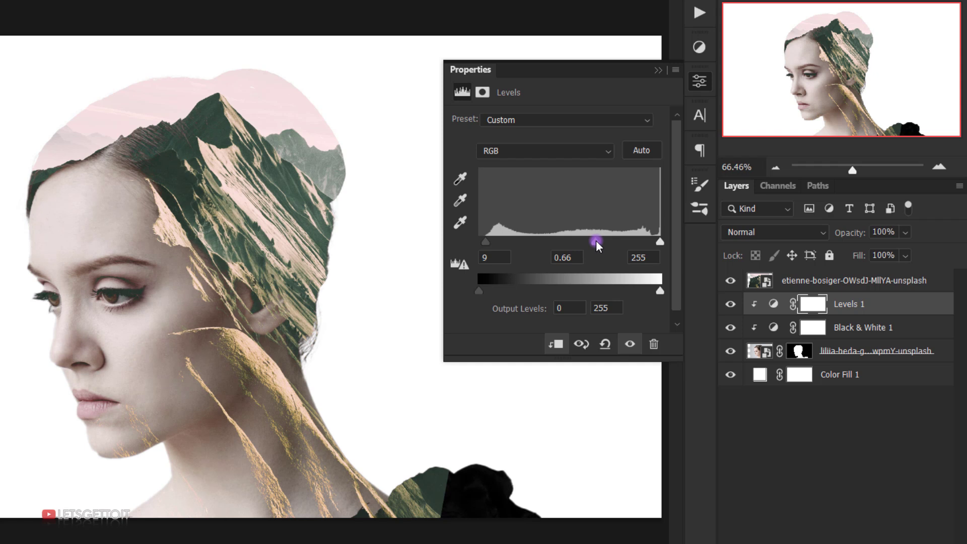
drag(592, 243, 594, 243)
mouse_move(596, 240)
mouse_down()
mouse_move(621, 243)
mouse_move(577, 253)
mouse_move(600, 252)
mouse_up()
mouse_move(662, 242)
mouse_down()
mouse_move(642, 241)
mouse_move(654, 244)
mouse_up()
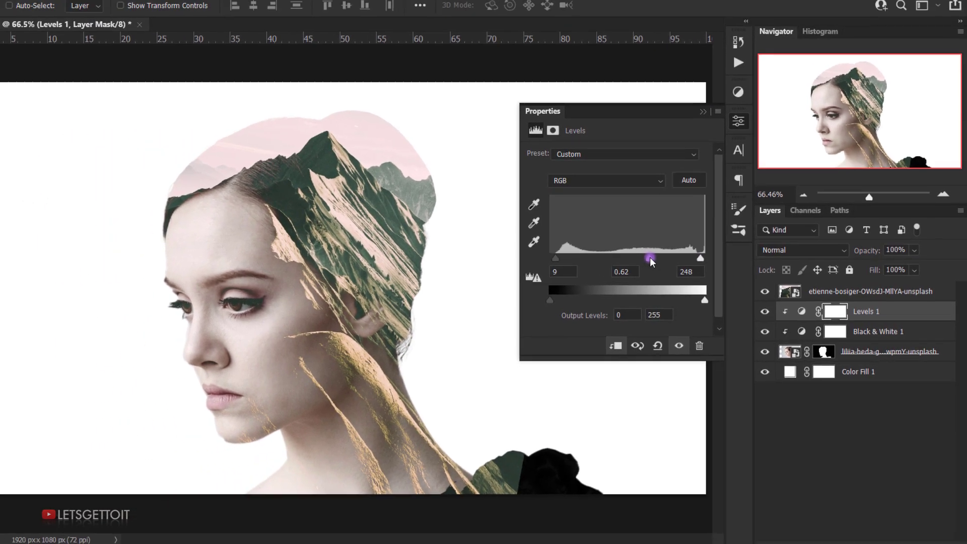
drag(649, 256, 646, 257)
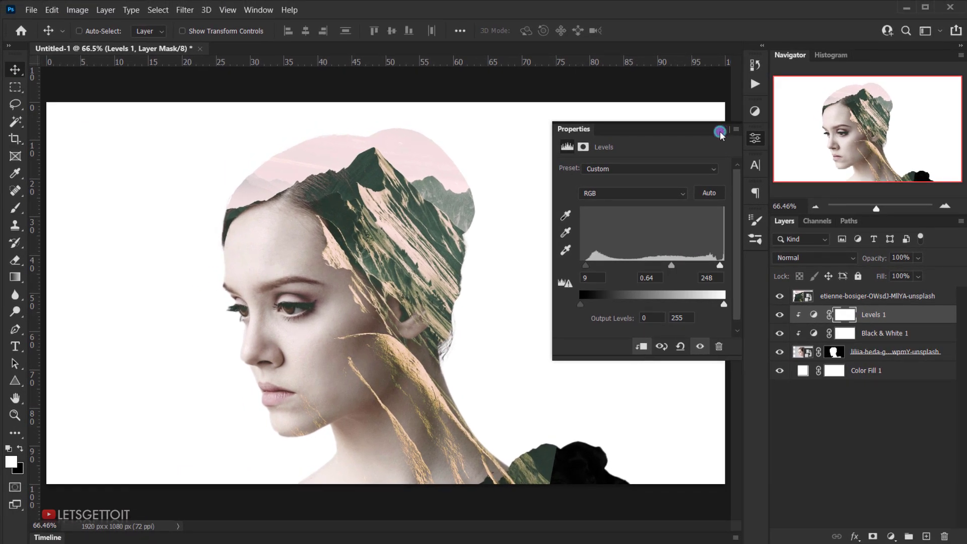
click(720, 132)
- Compare the portrait with and without the Levels adjustment, and examine the mountain streaks crossing the face and neck
click(780, 318)
click(781, 319)
click(780, 318)
click(780, 318)
click(781, 318)
click(780, 318)
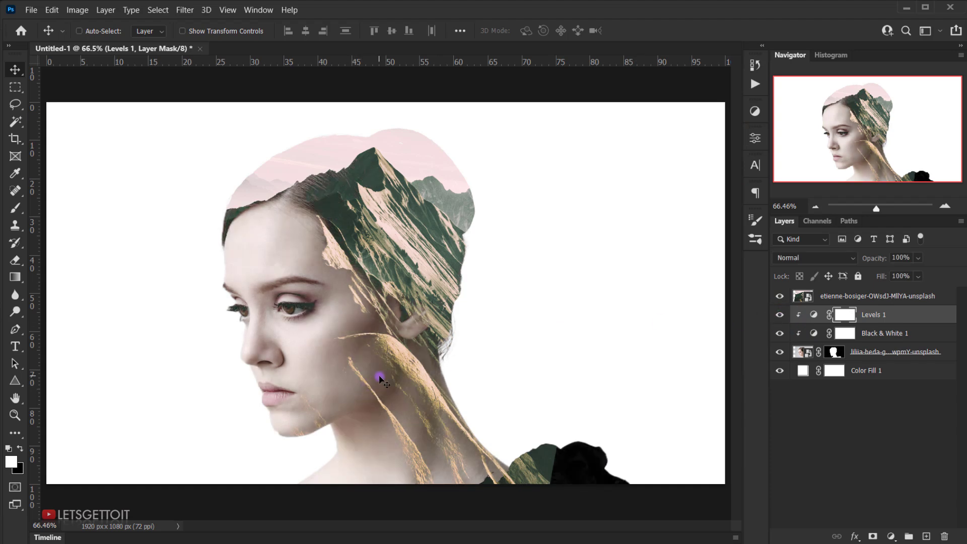
scroll(379, 384, up, 3)
key(ctrl)
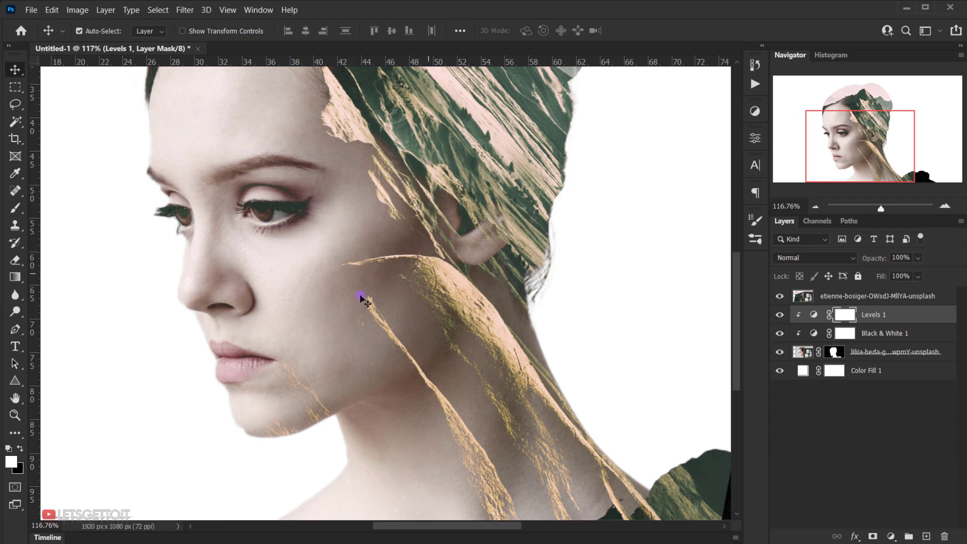
scroll(379, 288, down, 3)
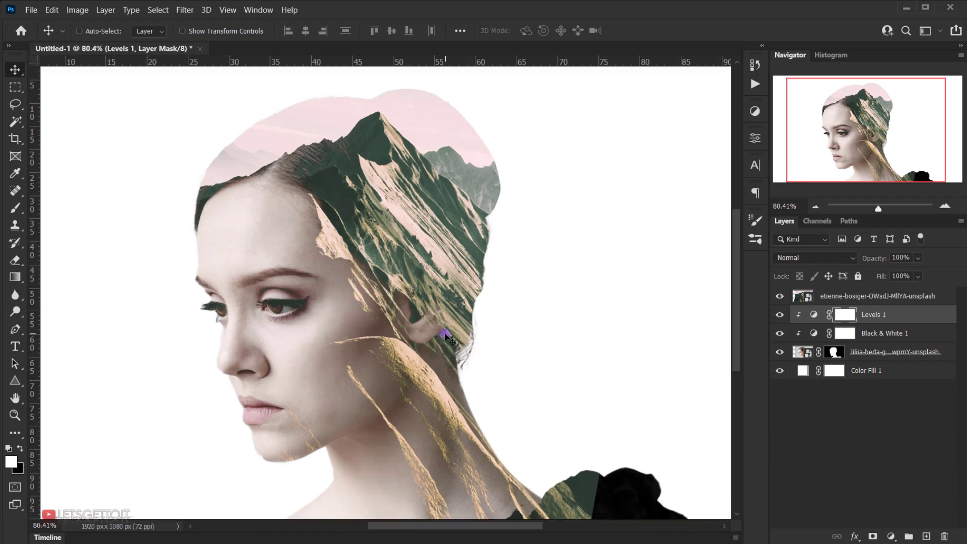
scroll(446, 336, down, 1)
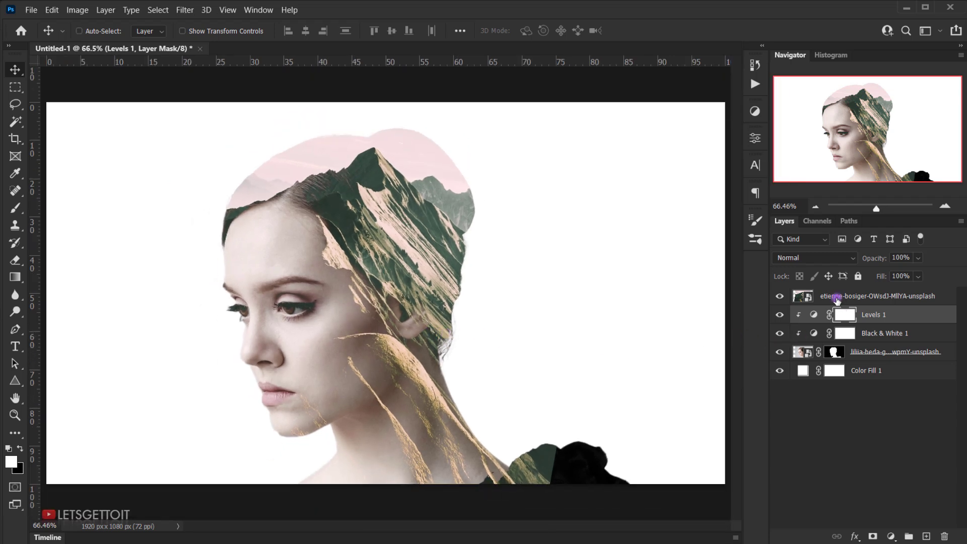
- Add a layer mask to the mountain photo and ready the Brush tool with black at 50% opacity
click(837, 298)
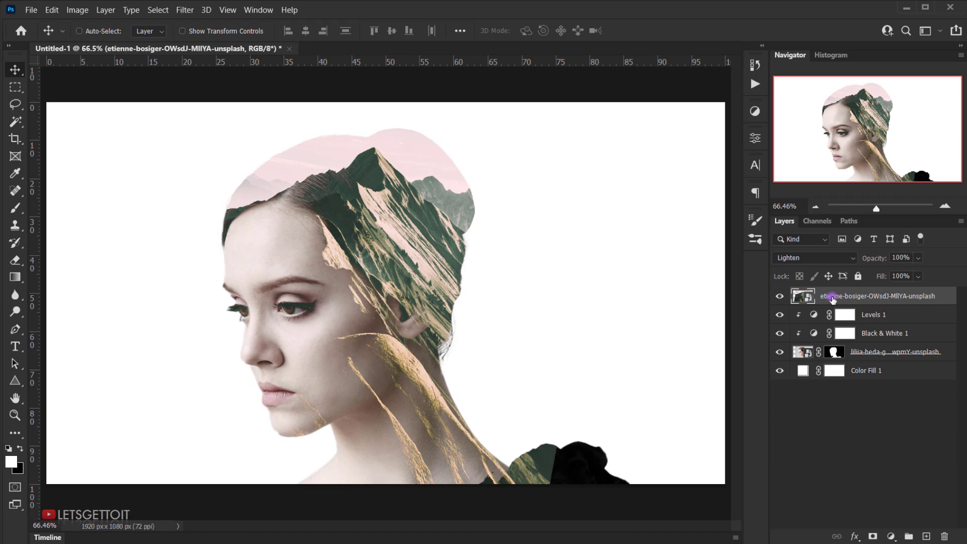
click(873, 536)
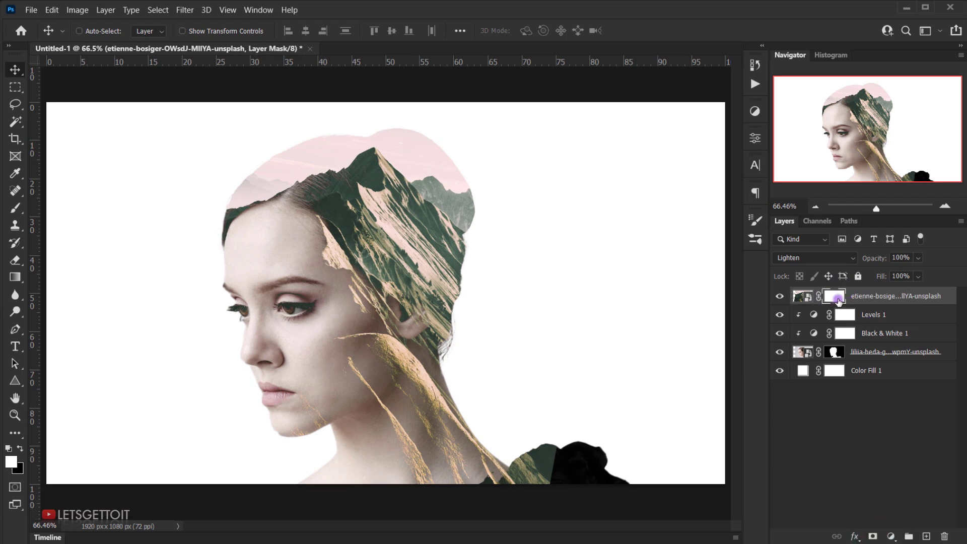
click(15, 207)
click(60, 203)
click(299, 29)
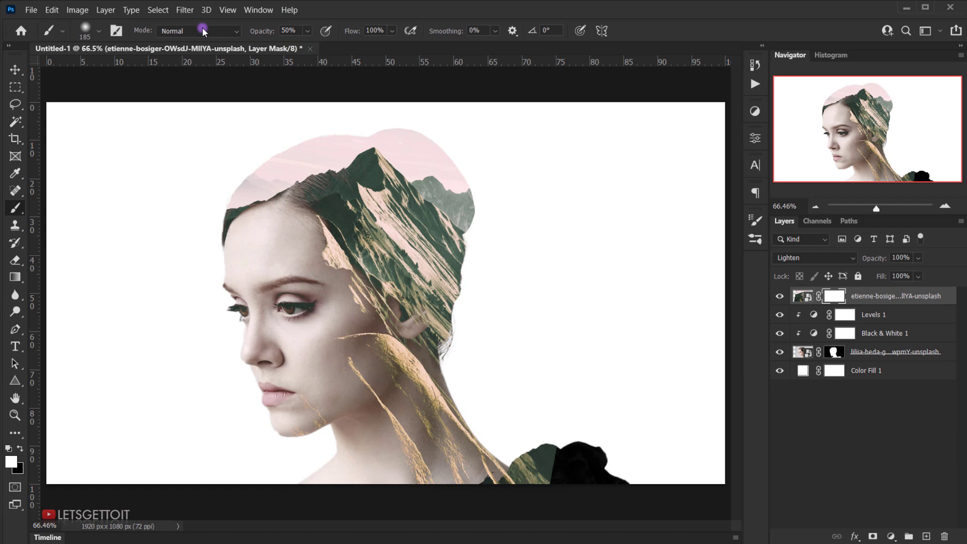
click(20, 449)
- Paint black on the mountain layer's mask to hide the streaks on the chin and along the jaw
click(351, 361)
scroll(324, 403, up, 3)
mouse_move(284, 410)
mouse_down()
mouse_move(287, 401)
mouse_move(281, 428)
mouse_up()
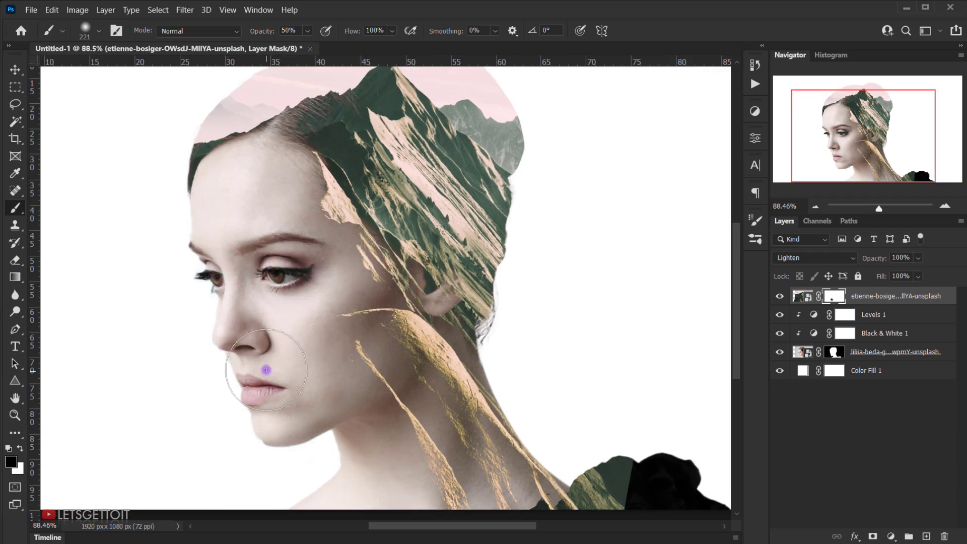
scroll(332, 352, up, 4)
key(bracketleft)
mouse_move(410, 367)
mouse_down()
mouse_move(407, 387)
mouse_move(418, 380)
mouse_move(419, 412)
mouse_move(441, 379)
mouse_move(439, 393)
mouse_move(468, 399)
mouse_move(448, 409)
mouse_move(483, 398)
mouse_move(439, 421)
mouse_move(468, 409)
mouse_up()
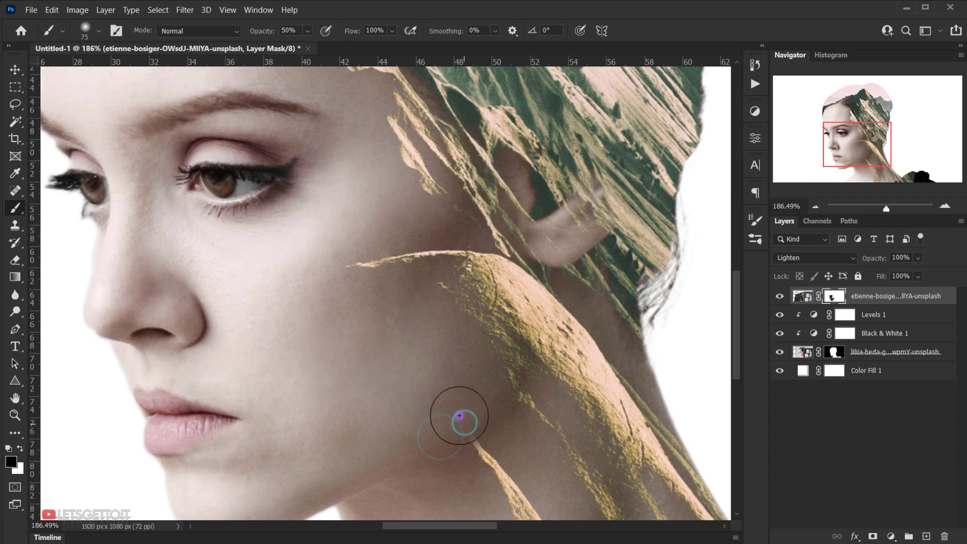
- Fade the tip of the mountain ridge on the cheek with a brush of about 134 px
alt+drag(276, 292, 312, 293)
click(317, 269)
click(307, 281)
click(300, 290)
click(311, 288)
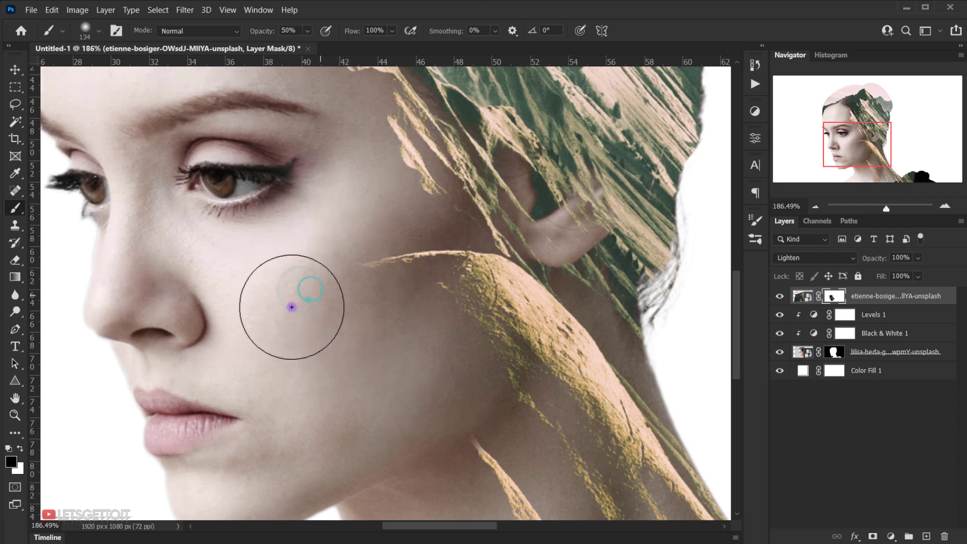
click(269, 356)
- Mask out the stray mountain flecks along the back of the cheek and jaw with a brush of about 84 px
key(bracketleft)
key(bracketleft)
click(436, 315)
click(461, 320)
click(431, 319)
click(462, 366)
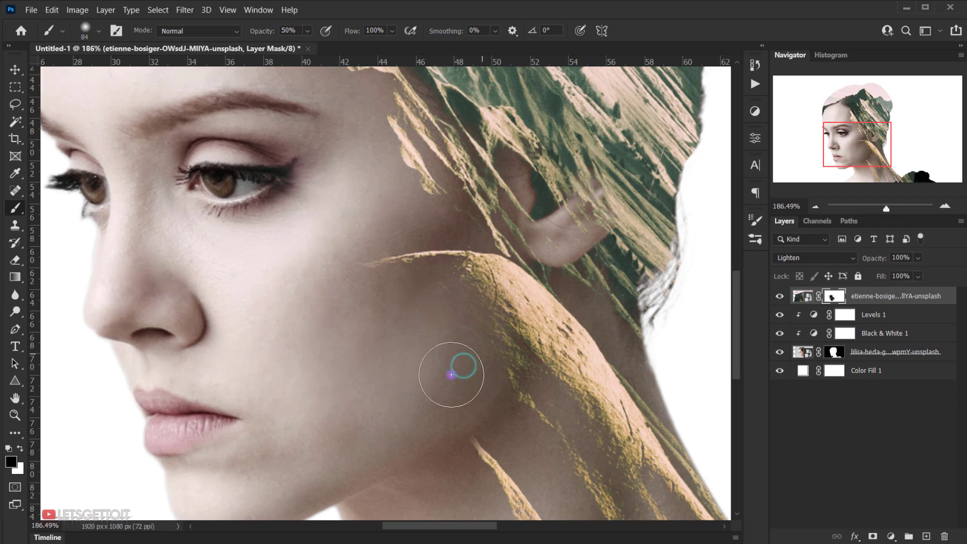
- Enlarge the brush to about 162 px and soften the masked ridge end beside the cheek
scroll(406, 389, down, 5)
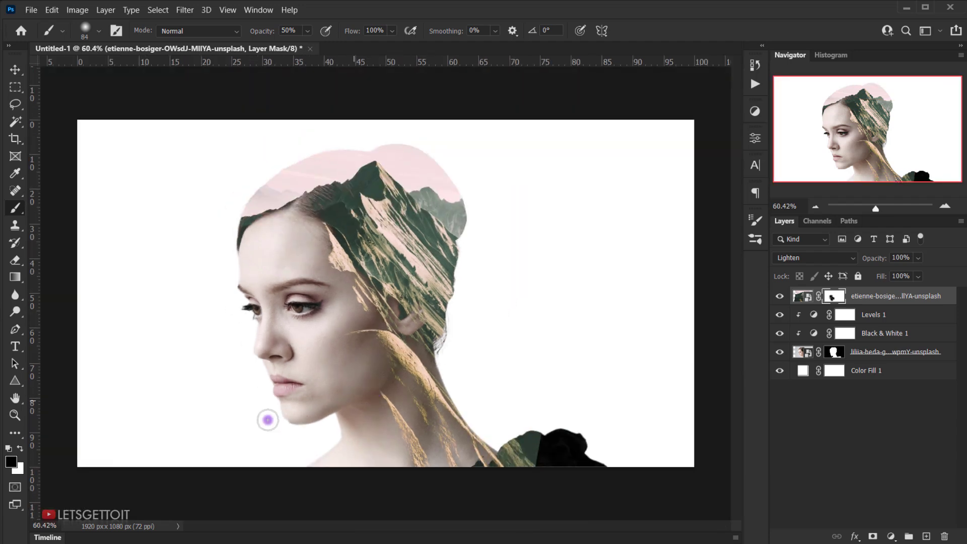
scroll(317, 362, up, 2)
key(bracketright)
key(bracketright)
key(bracketright)
key(bracketright)
key(bracketright)
key(bracketright)
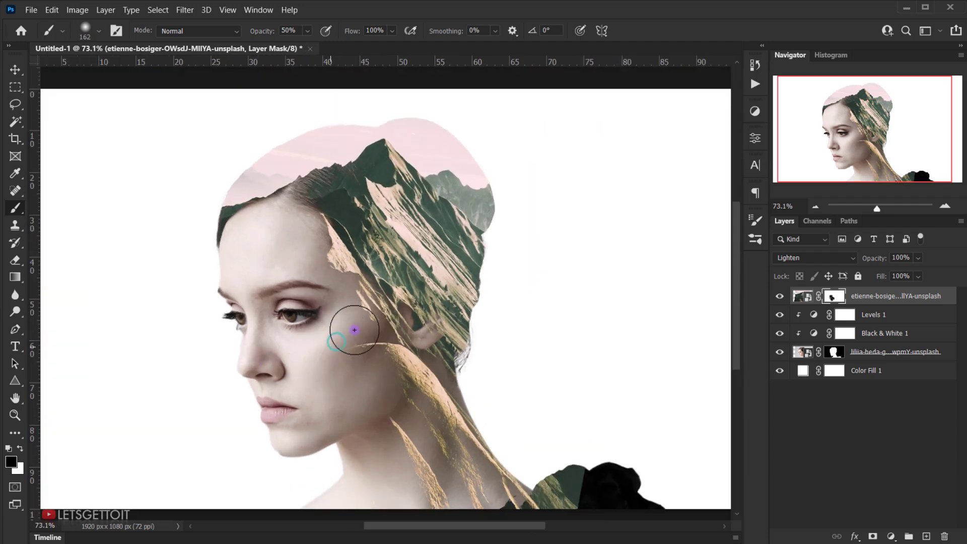
scroll(303, 391, down, 2)
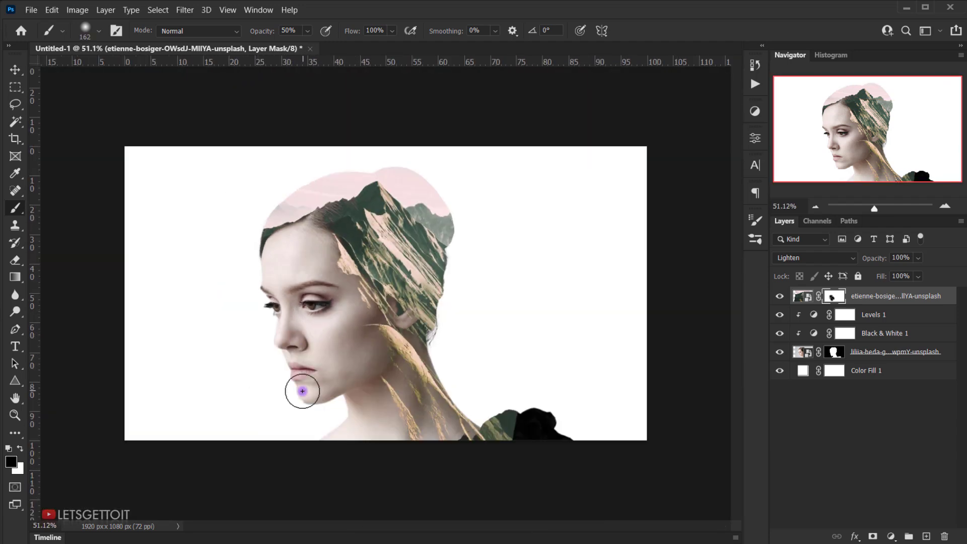
- Refine the ridge's blend into the cheek by alternating white and black paint on the mountain mask
key(x)
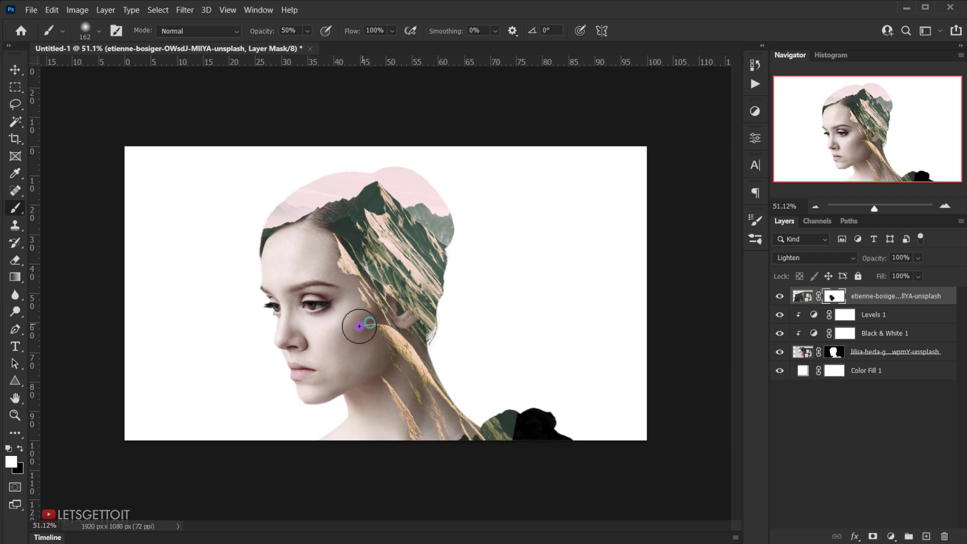
key(x)
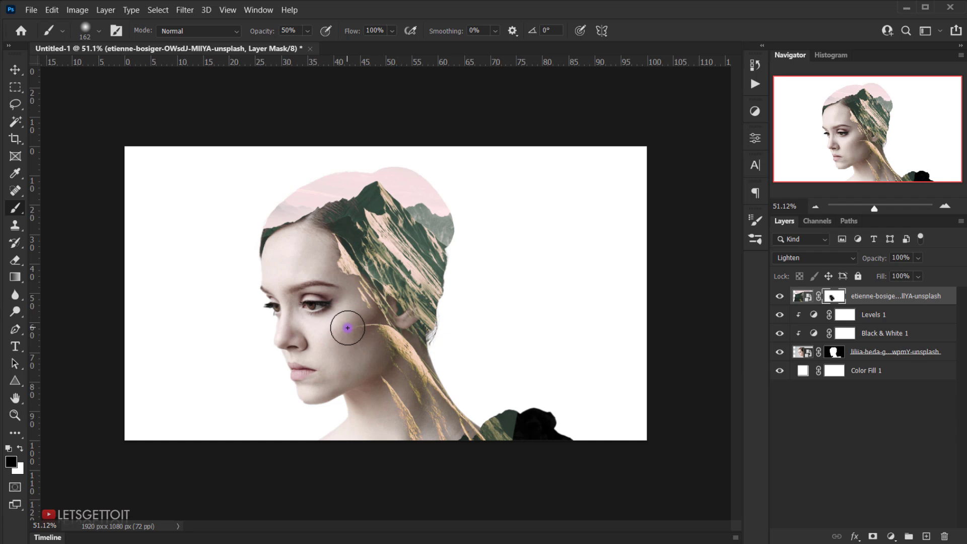
key(x)
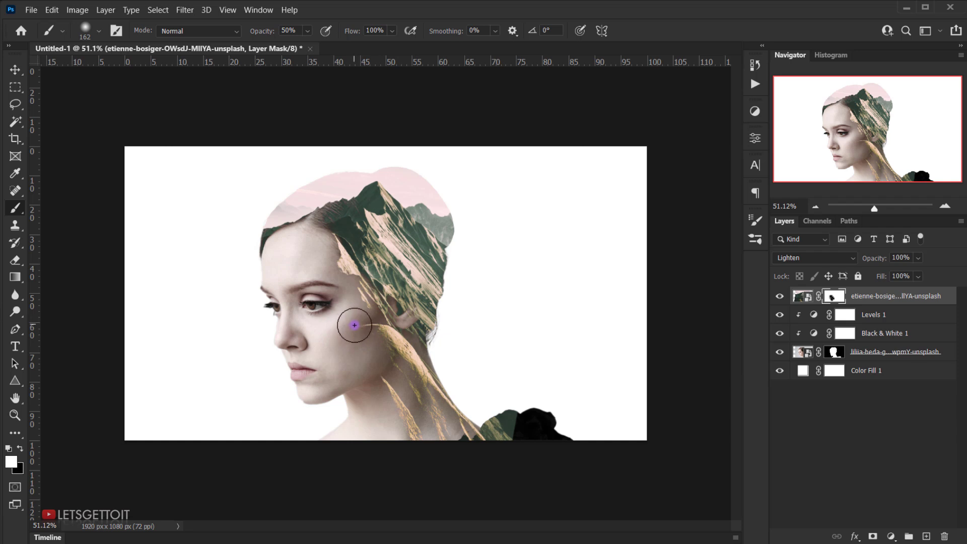
key(x)
key(x)
key(x)
scroll(341, 361, up, 1)
scroll(322, 361, down, 1)
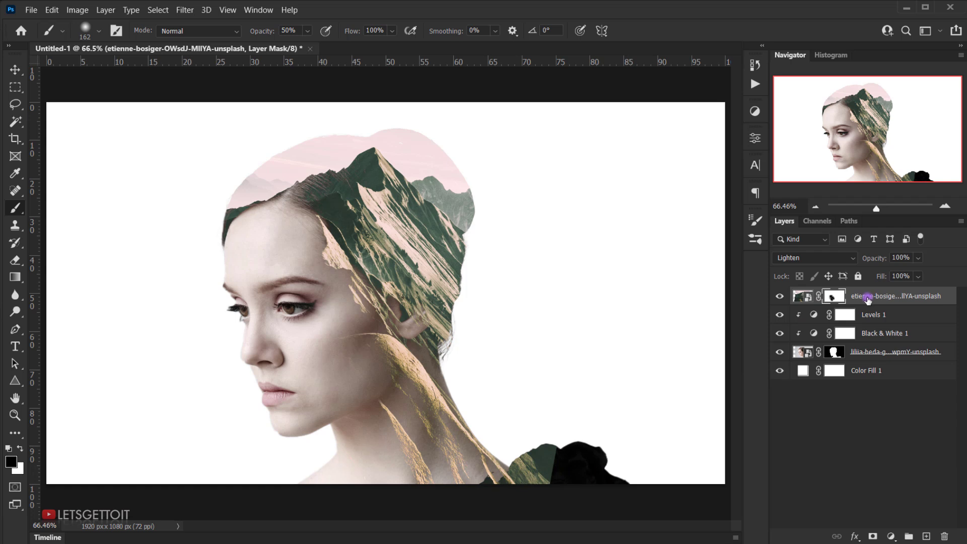
- Paint black on the portrait layer's mask with a large soft brush to hide the dark clothing and fade the shoulders' lower edge
click(872, 355)
click(808, 358)
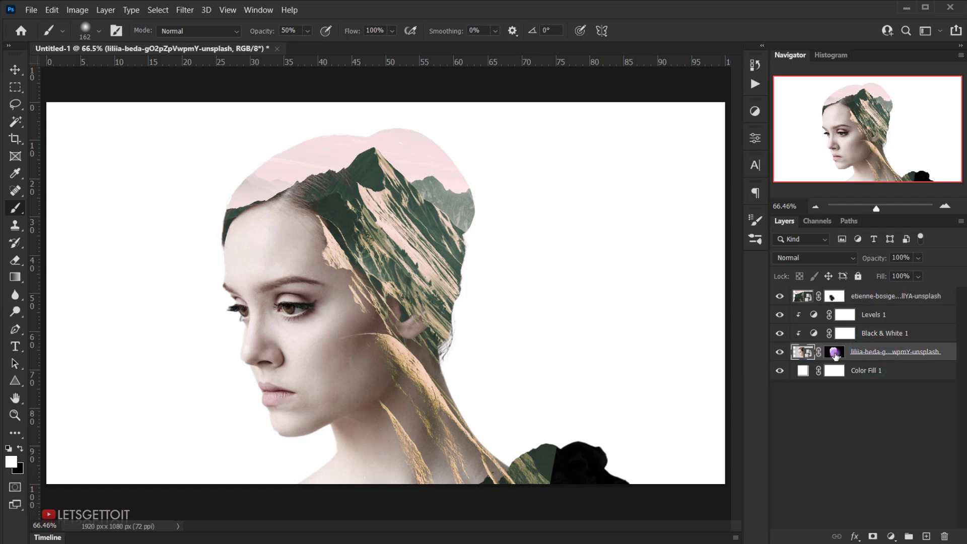
click(833, 352)
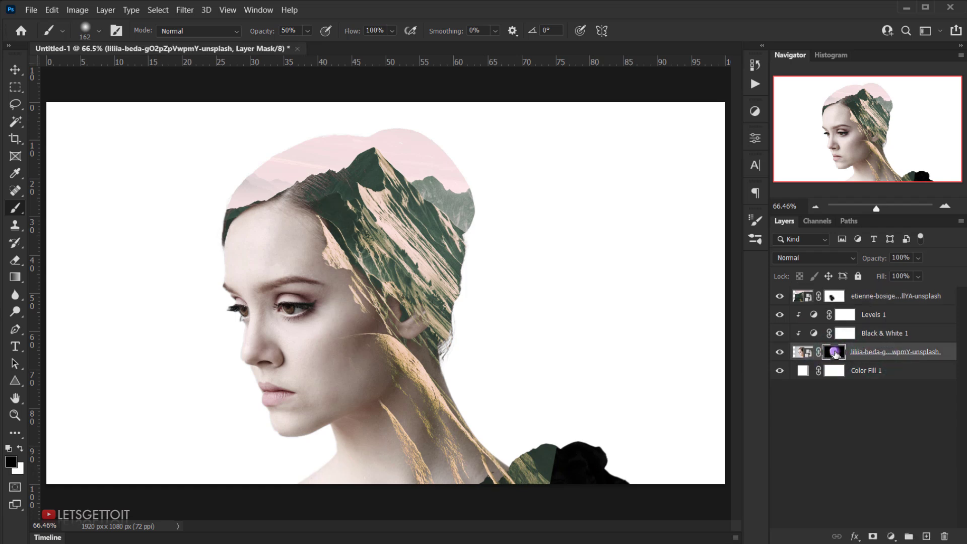
drag(554, 431, 594, 431)
mouse_move(591, 470)
mouse_down()
mouse_move(538, 492)
mouse_move(552, 495)
mouse_move(606, 467)
mouse_move(567, 505)
mouse_move(545, 494)
mouse_move(554, 513)
mouse_move(560, 501)
mouse_move(535, 525)
mouse_move(578, 514)
mouse_up()
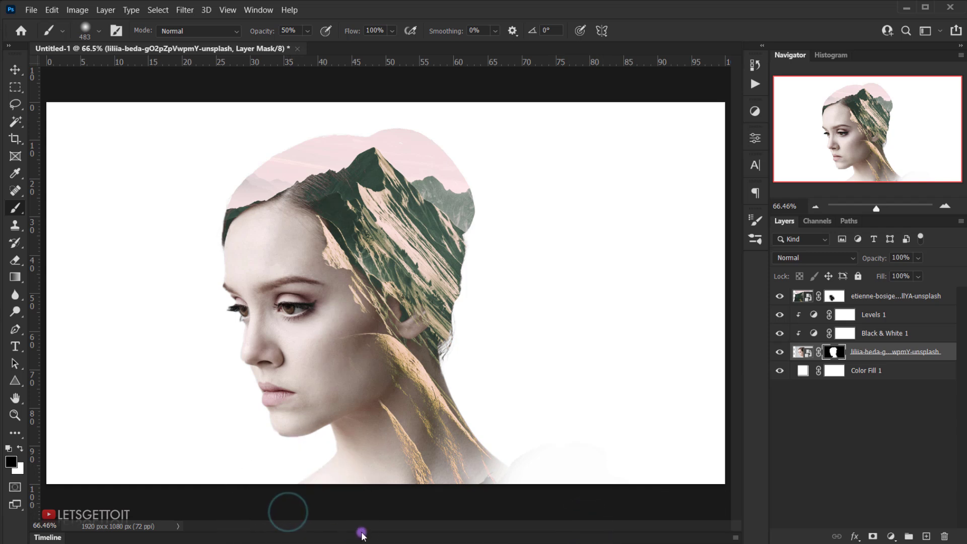
drag(324, 465, 282, 466)
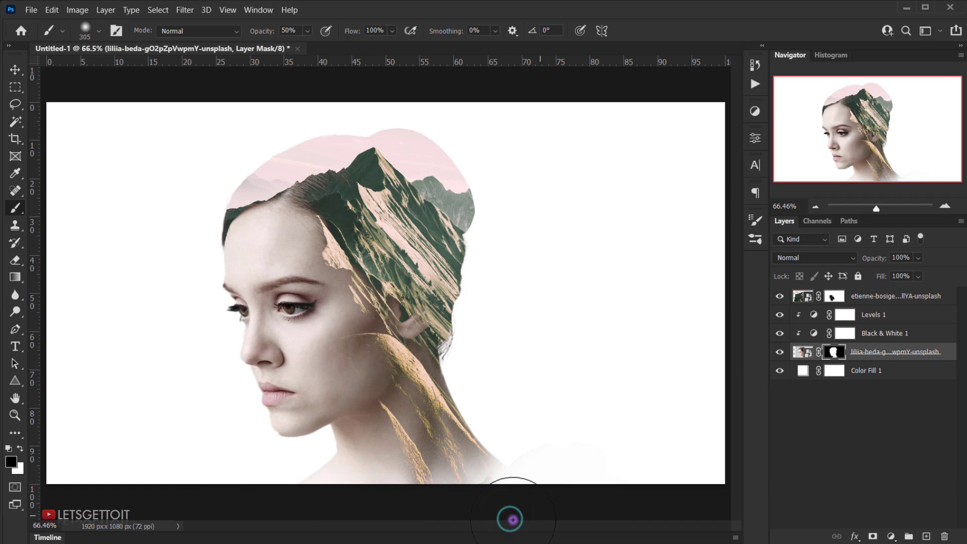
scroll(575, 417, down, 2)
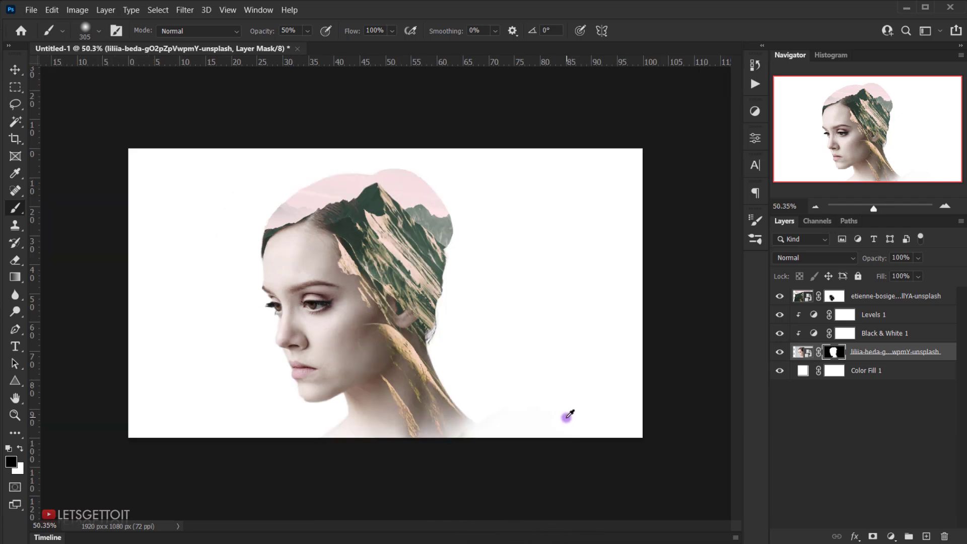
scroll(569, 414, up, 2)
scroll(597, 405, down, 1)
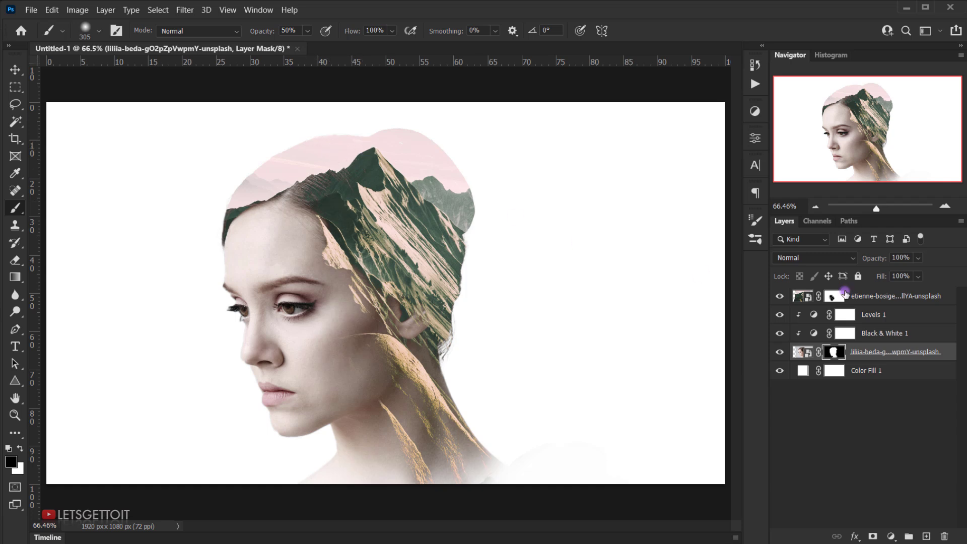
- Recolour the Color Fill 1 background with the light pink sampled from the sky, fine-tuned to about #f3e0e1
click(876, 376)
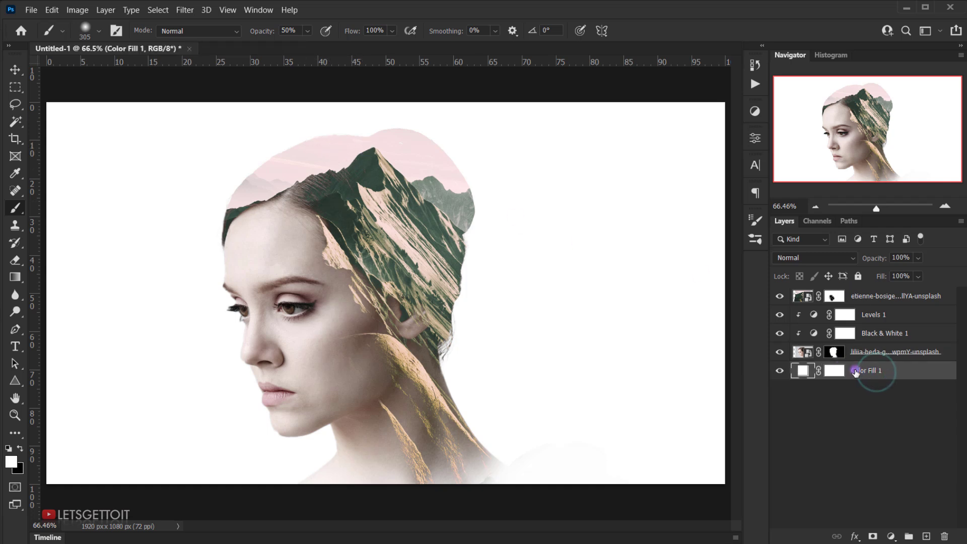
double_click(802, 372)
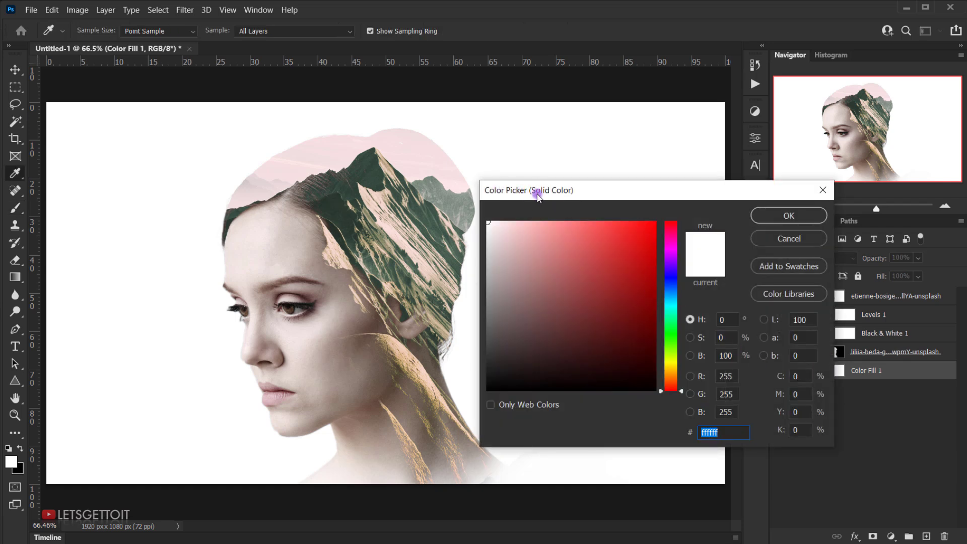
click(310, 151)
drag(311, 158, 324, 160)
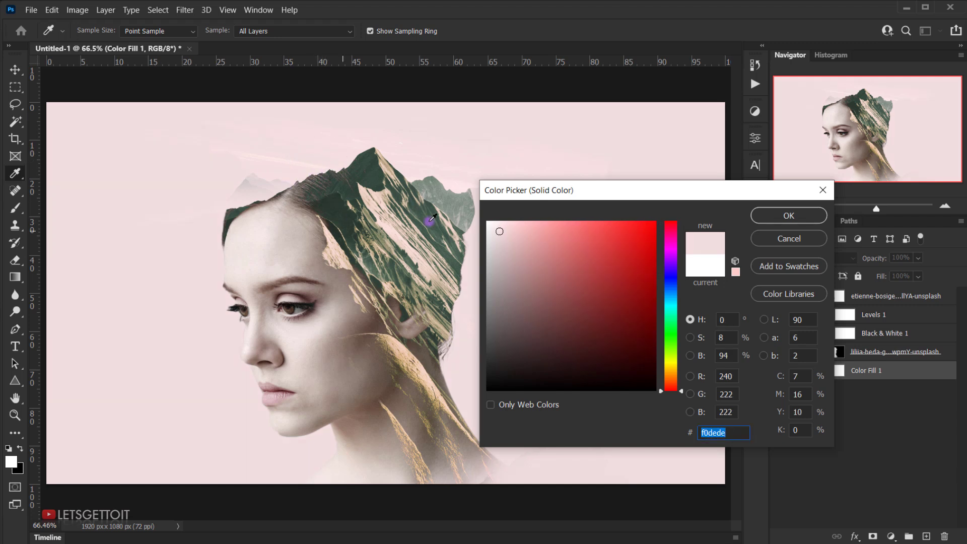
text(f5e9e9)
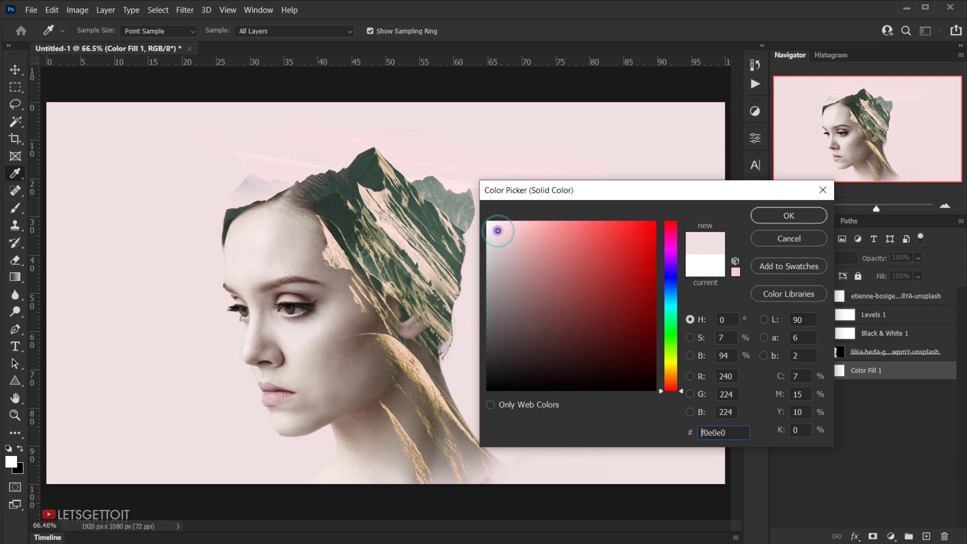
text(f2e5e5)
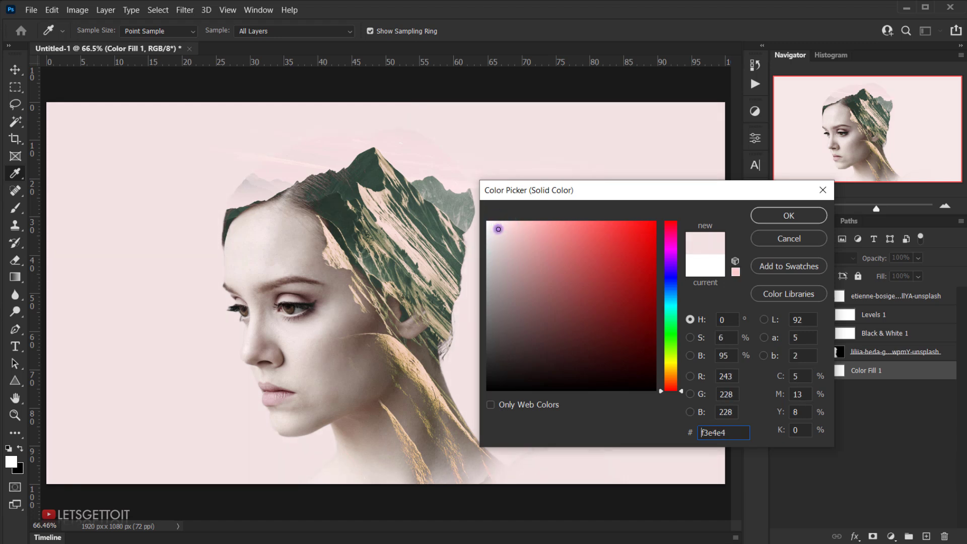
drag(496, 229, 498, 227)
click(381, 135)
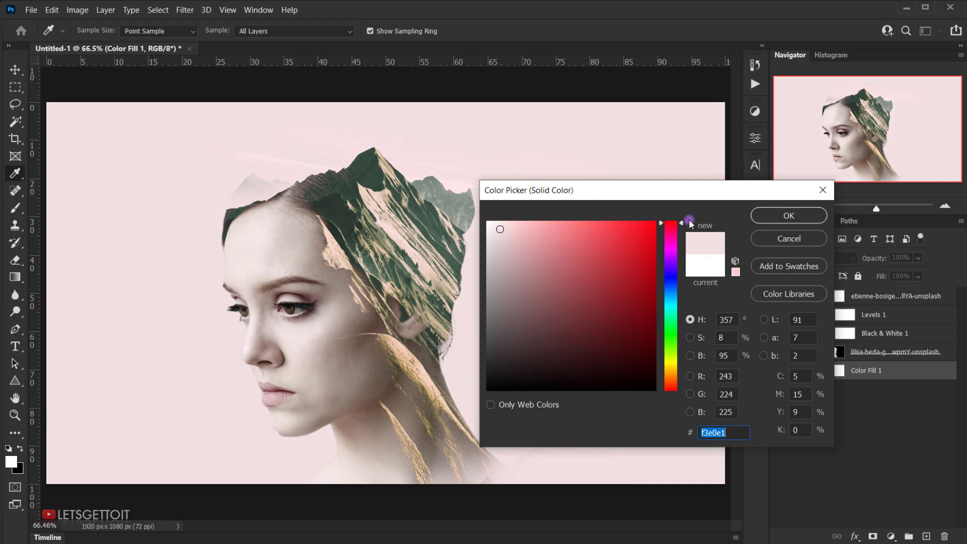
click(785, 216)
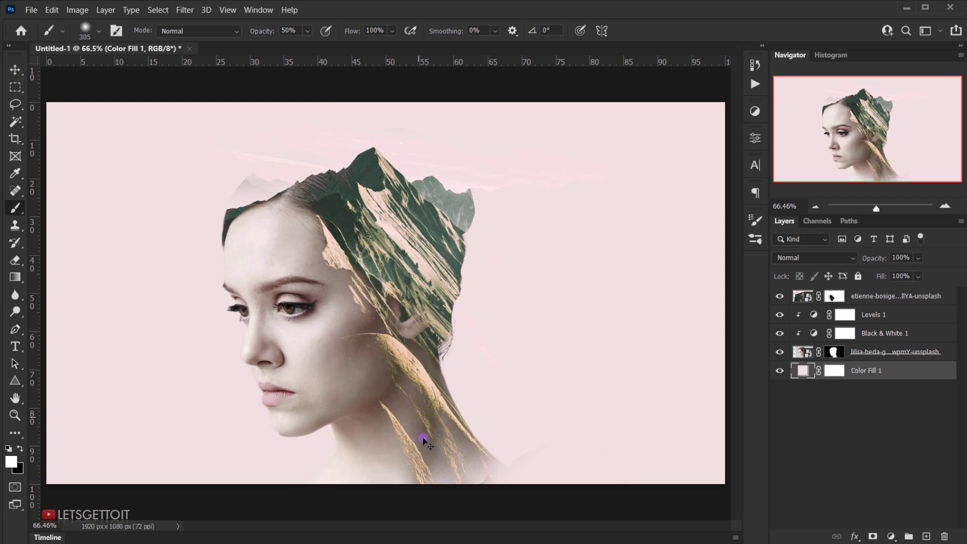
- Duplicate the mountain layer and delete the layer mask from the copy
click(824, 299)
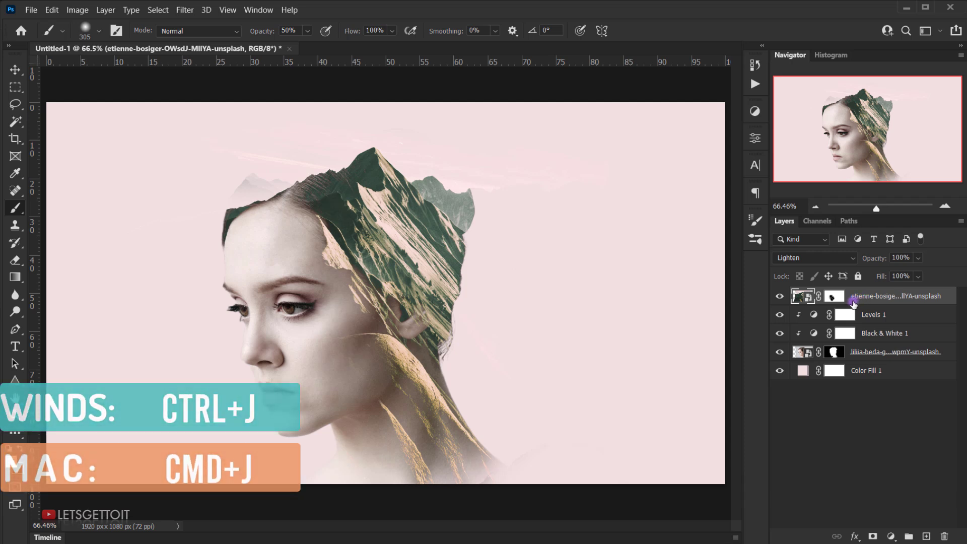
key(ctrl+j)
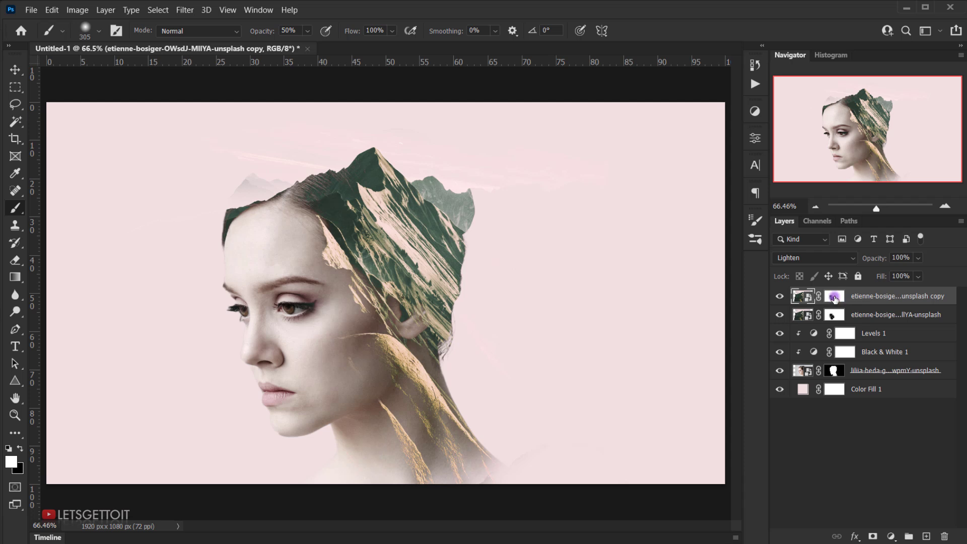
drag(833, 298, 945, 536)
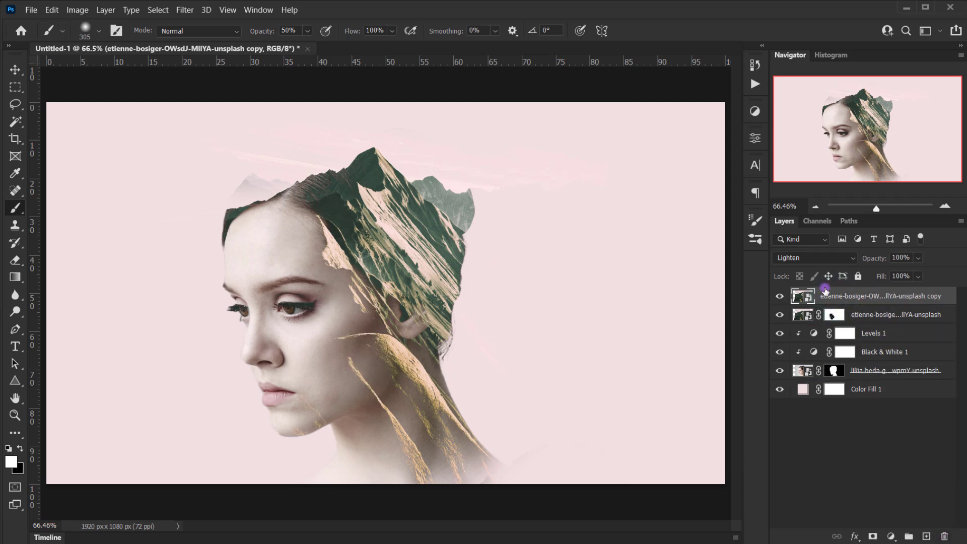
- Set the mountain copy's blend mode to Normal and add a black layer mask that hides it
click(802, 259)
click(793, 249)
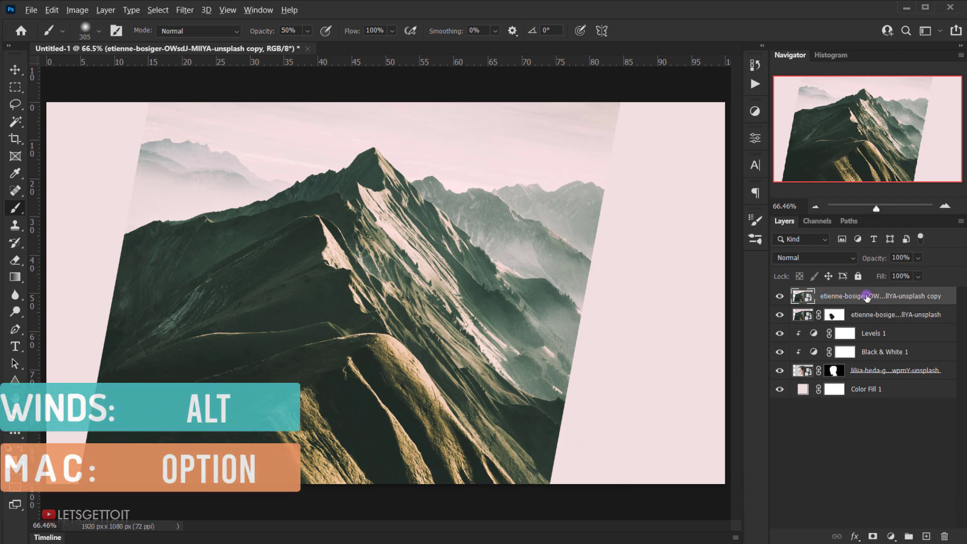
alt+click(875, 536)
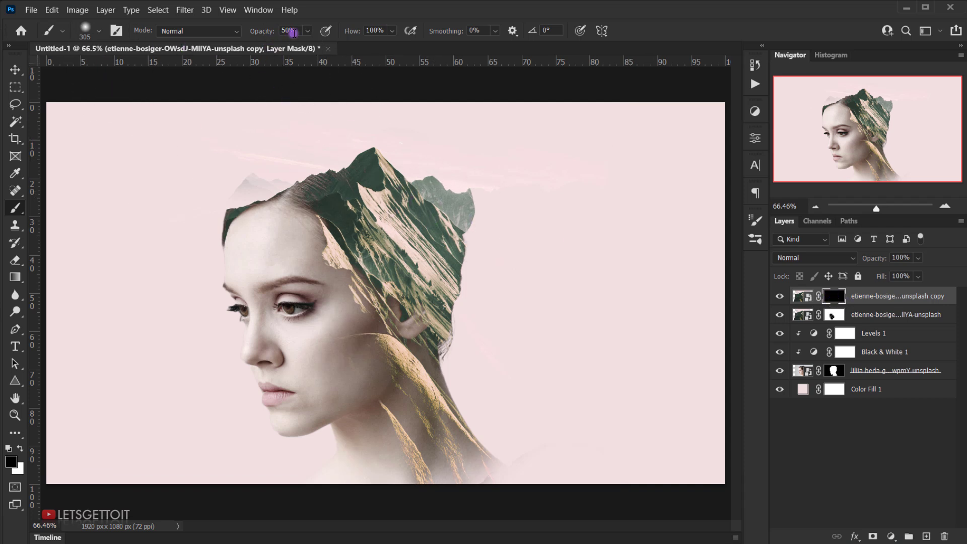
- Paint white on the copy's mask at 15% brush opacity, sized about 95 px, to reveal mountain texture between the neck's ridges
click(299, 31)
mouse_move(376, 431)
mouse_down()
mouse_move(418, 452)
mouse_move(405, 423)
mouse_move(438, 482)
mouse_move(414, 438)
mouse_move(454, 493)
mouse_move(438, 441)
mouse_move(485, 491)
mouse_move(424, 451)
mouse_move(462, 482)
mouse_move(401, 423)
mouse_move(406, 433)
mouse_move(397, 412)
mouse_move(421, 479)
mouse_move(375, 439)
mouse_move(421, 490)
mouse_move(379, 459)
mouse_up()
click(21, 448)
alt+right_click(397, 460)
mouse_move(410, 427)
mouse_down()
mouse_move(428, 443)
mouse_move(410, 395)
mouse_up()
alt+right_click(421, 410)
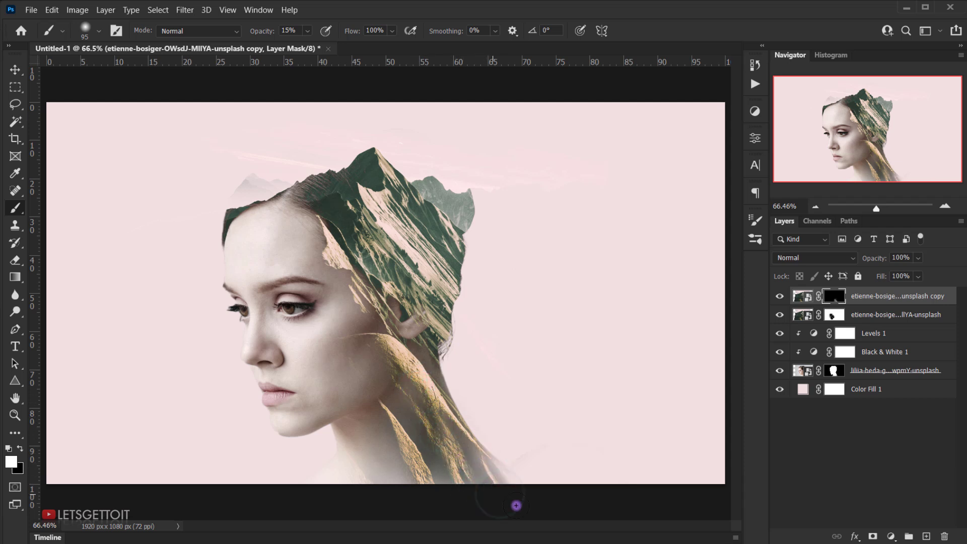
mouse_move(417, 458)
mouse_down()
mouse_move(403, 404)
mouse_move(433, 460)
mouse_up()
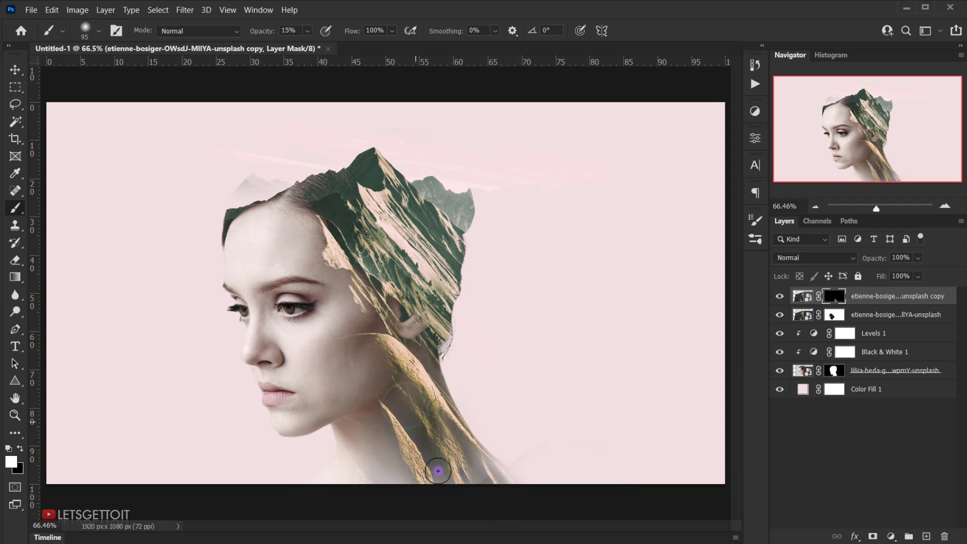
- Enlarge the brush to 230 px and refine the lower neck's blend with white and black paint on the copy's mask
alt+right_click(371, 442)
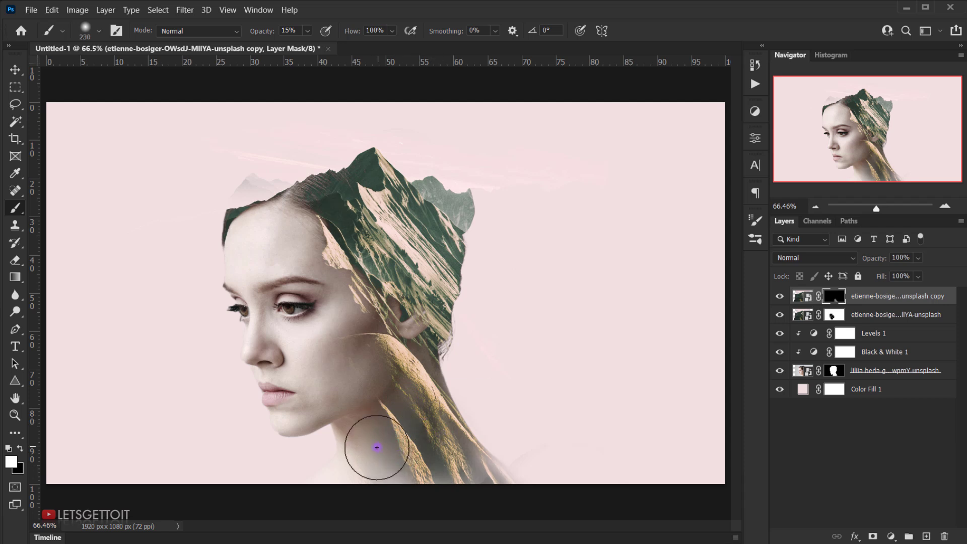
mouse_move(380, 438)
mouse_down()
mouse_move(345, 491)
mouse_move(331, 492)
mouse_move(332, 467)
mouse_move(357, 469)
mouse_move(326, 470)
mouse_move(339, 470)
mouse_move(326, 455)
mouse_move(332, 464)
mouse_move(341, 455)
mouse_move(319, 454)
mouse_move(346, 462)
mouse_move(335, 470)
mouse_move(341, 460)
mouse_move(318, 432)
mouse_move(334, 439)
mouse_up()
key(x)
mouse_move(513, 427)
mouse_down()
mouse_move(467, 432)
mouse_move(464, 404)
mouse_move(449, 414)
mouse_move(436, 453)
mouse_move(379, 448)
mouse_move(352, 461)
mouse_move(323, 442)
mouse_move(367, 384)
mouse_move(358, 391)
mouse_move(378, 388)
mouse_move(306, 458)
mouse_up()
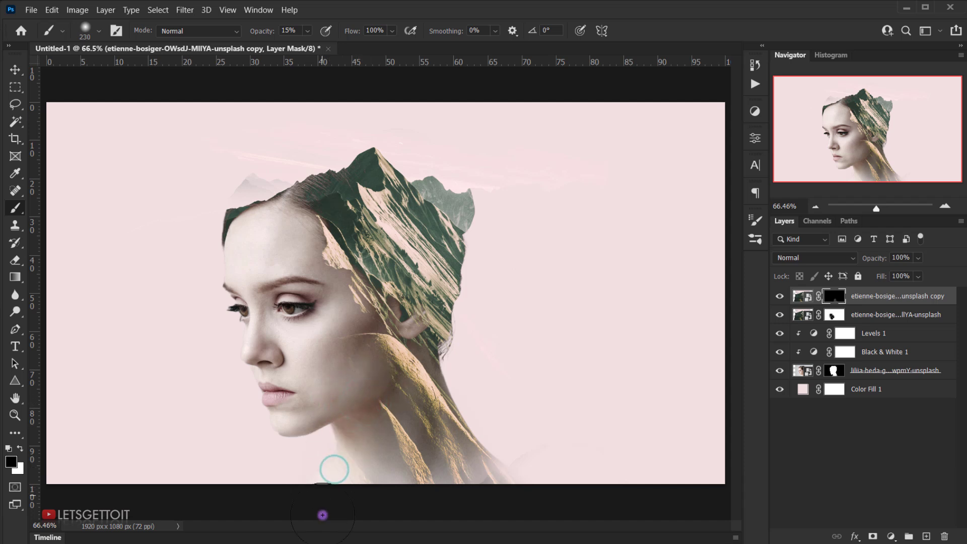
- Compare the neck blend with the mountain copy layer hidden and shown
click(780, 297)
click(780, 297)
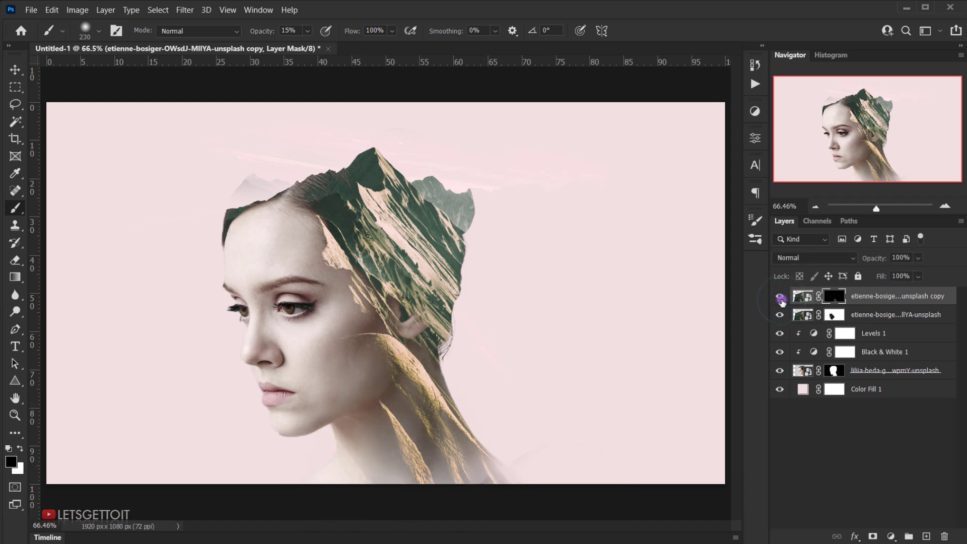
click(780, 299)
click(780, 299)
click(780, 299)
click(780, 299)
scroll(335, 276, down, 3)
scroll(347, 280, up, 3)
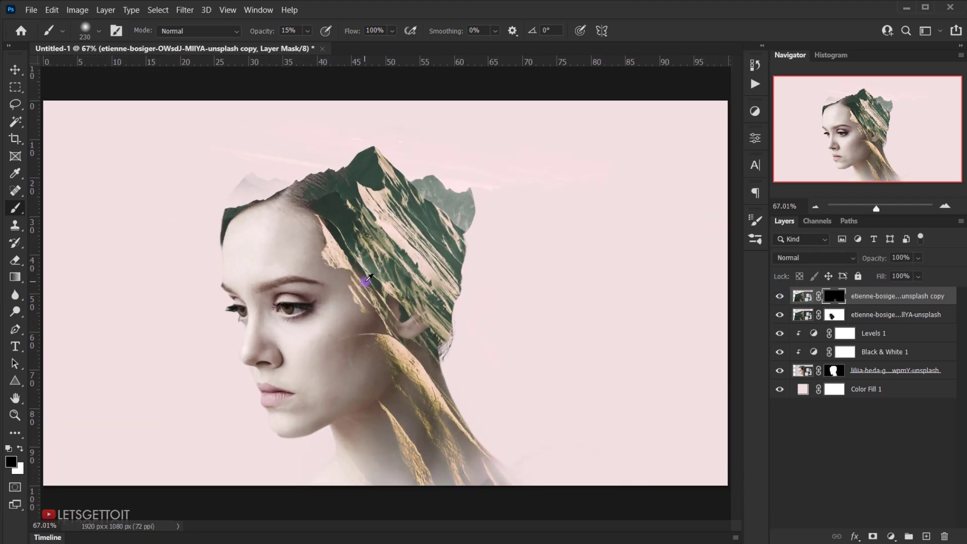
scroll(367, 279, down, 1)
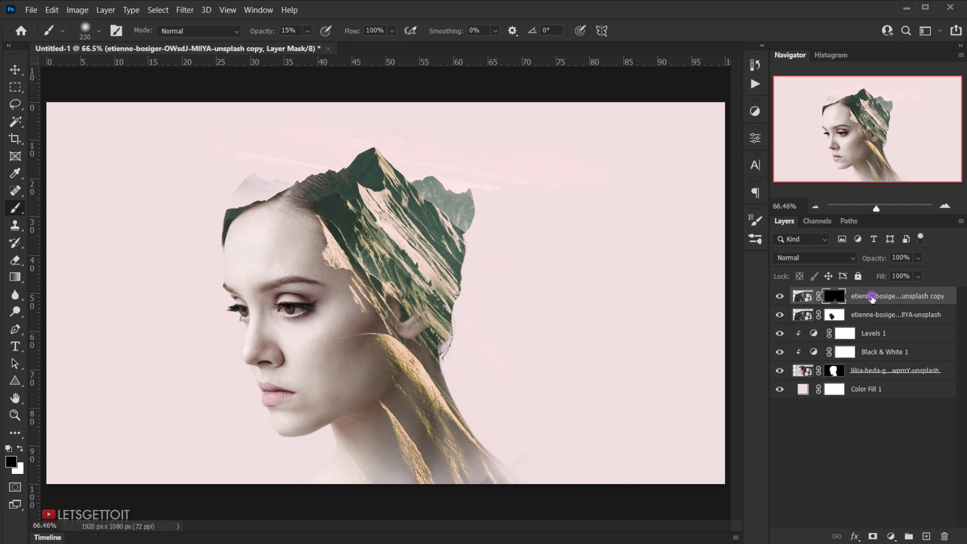
- Add a solid colour fill layer on top of the stack in golden tan #d0ab6c
click(894, 536)
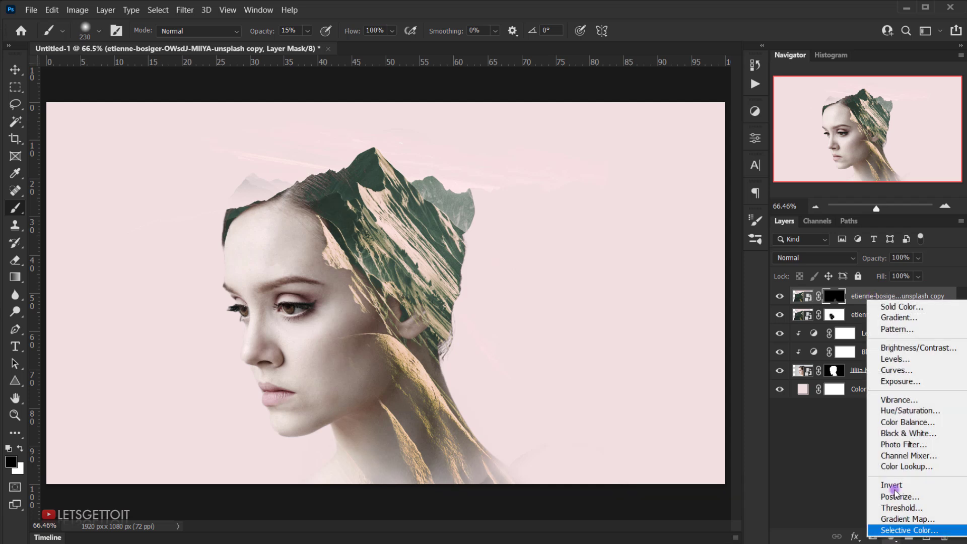
click(917, 307)
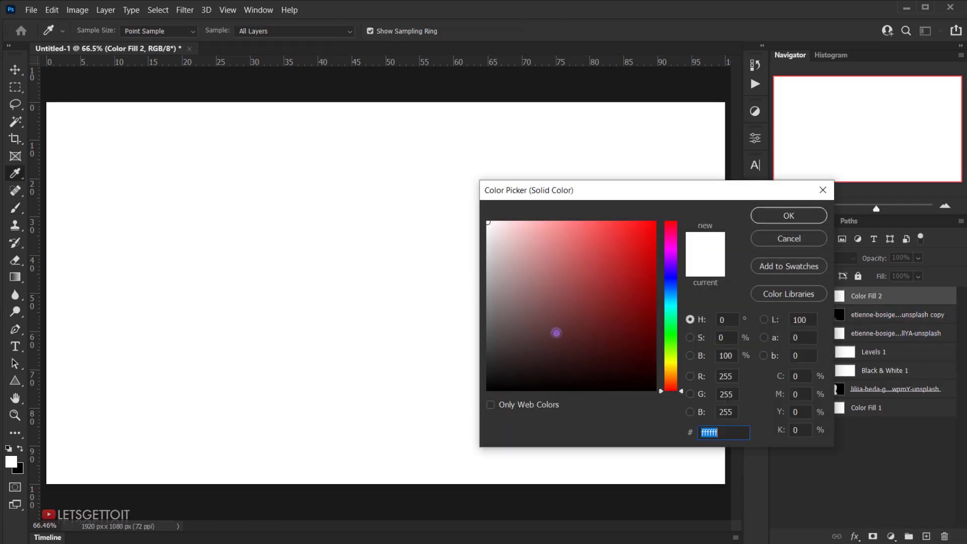
drag(670, 386, 665, 374)
drag(553, 258, 574, 243)
mouse_move(681, 362)
mouse_down()
mouse_move(670, 385)
mouse_move(667, 373)
mouse_up()
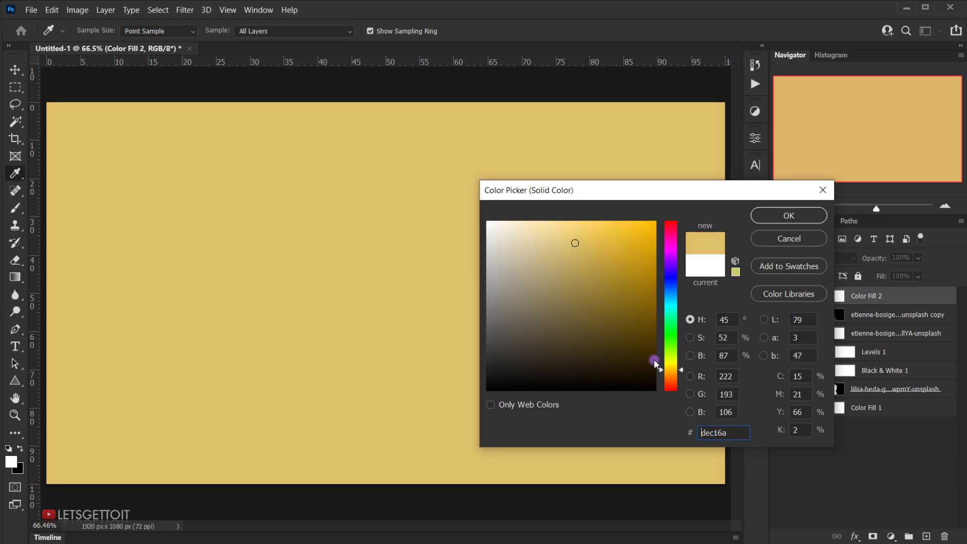
drag(574, 242, 569, 248)
drag(670, 371, 670, 374)
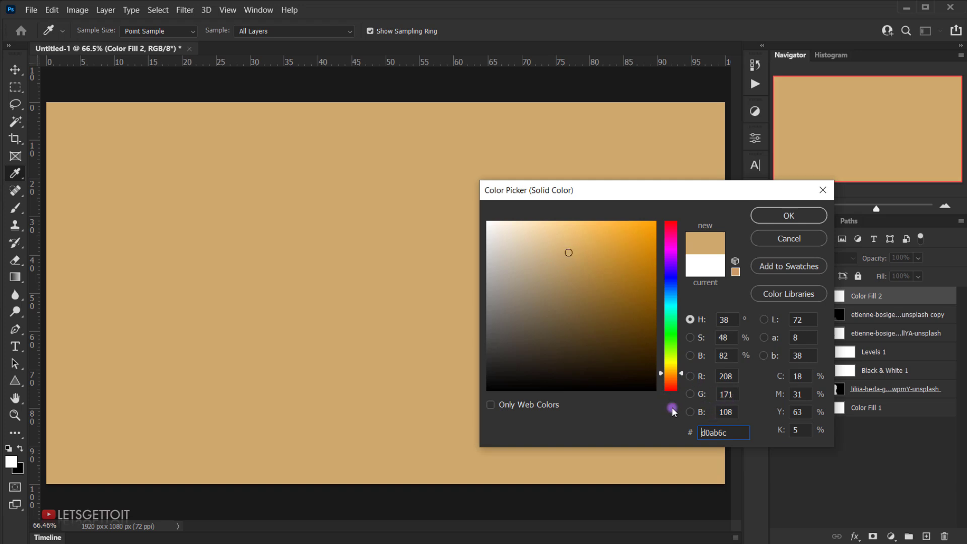
double_click(734, 432)
click(732, 433)
click(782, 217)
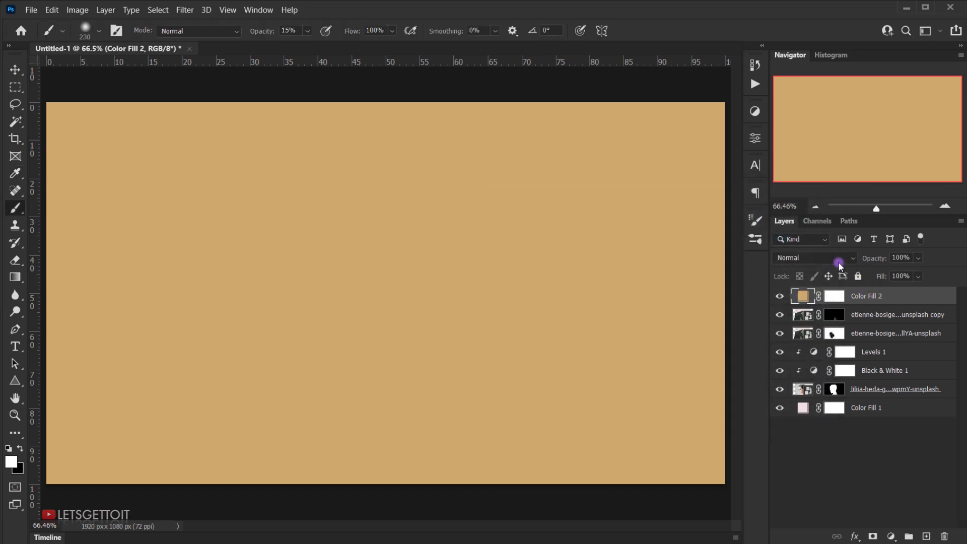
- Set Color Fill 2's blend mode to Exclusion and its opacity to 10%
click(835, 258)
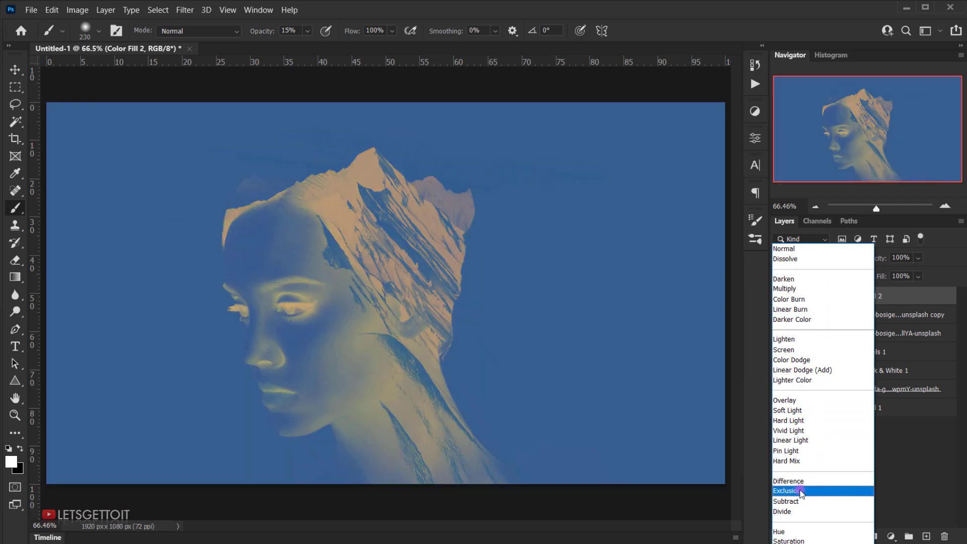
click(801, 492)
click(907, 258)
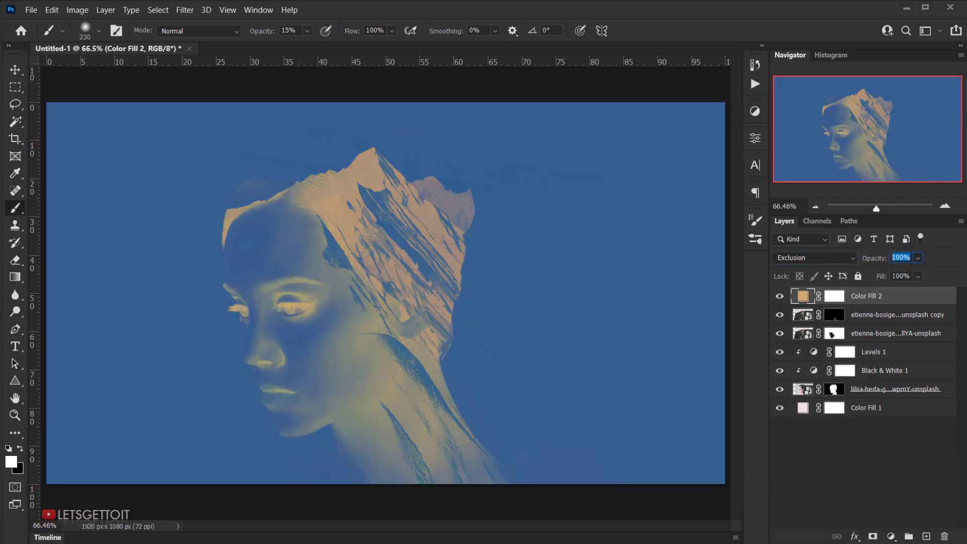
text(10)
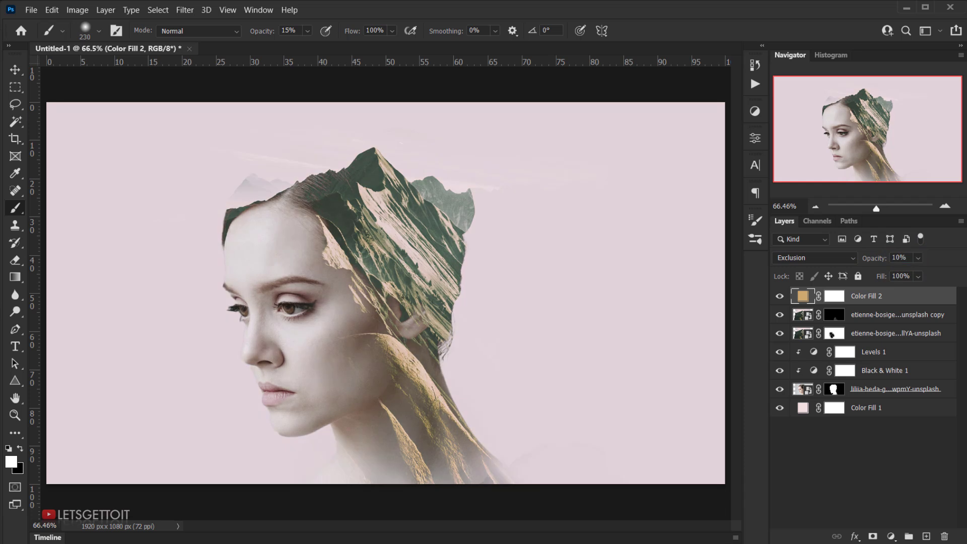
- Compare the picture's overall tint with the Color Fill 2 layer hidden and shown
click(780, 294)
click(780, 295)
click(781, 295)
click(781, 296)
click(781, 296)
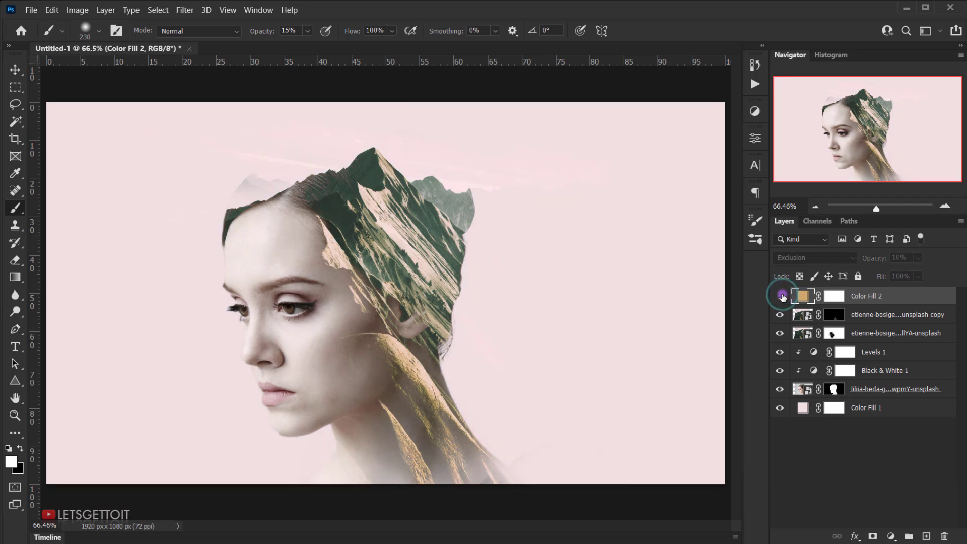
click(781, 297)
click(781, 297)
click(785, 297)
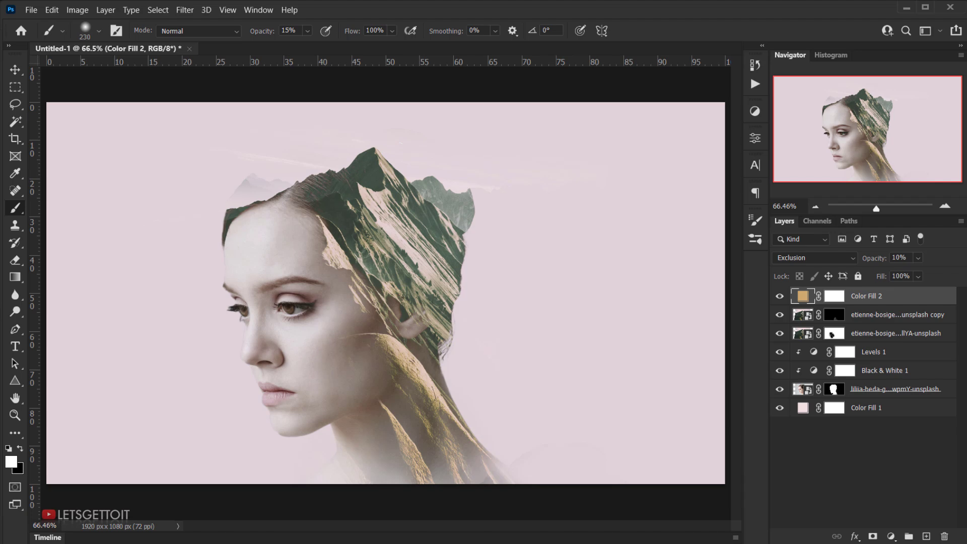
- Place the White_Clouds_PNG_Clipart-882 image from the file browser into the document and raise it over the head
key(alt+Tab)
click(503, 183)
drag(504, 186, 411, 469)
drag(384, 325, 384, 273)
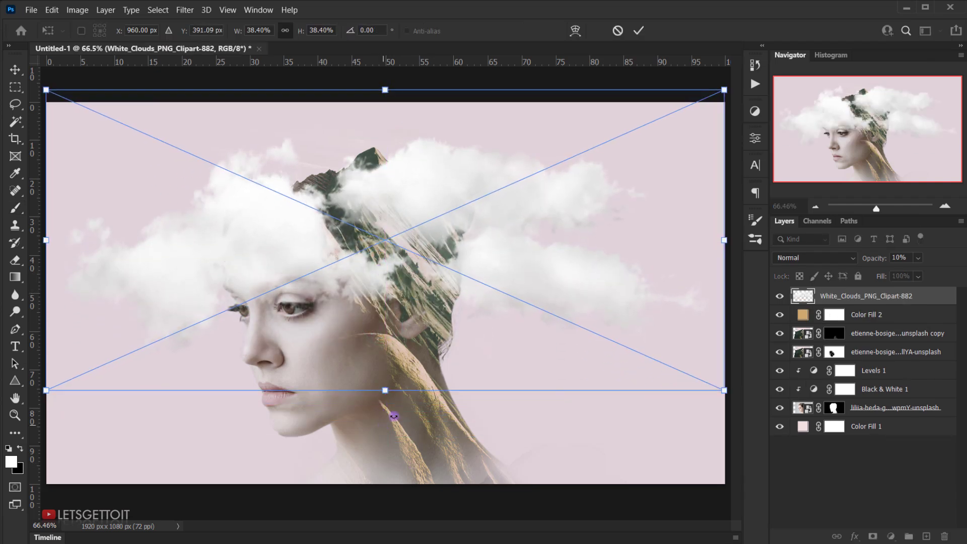
- Scale the clouds down to about 14.81% and position them around the mountain peak above the head
drag(386, 391, 385, 231)
drag(425, 207, 407, 200)
drag(331, 185, 323, 183)
drag(360, 223, 358, 206)
drag(385, 176, 387, 192)
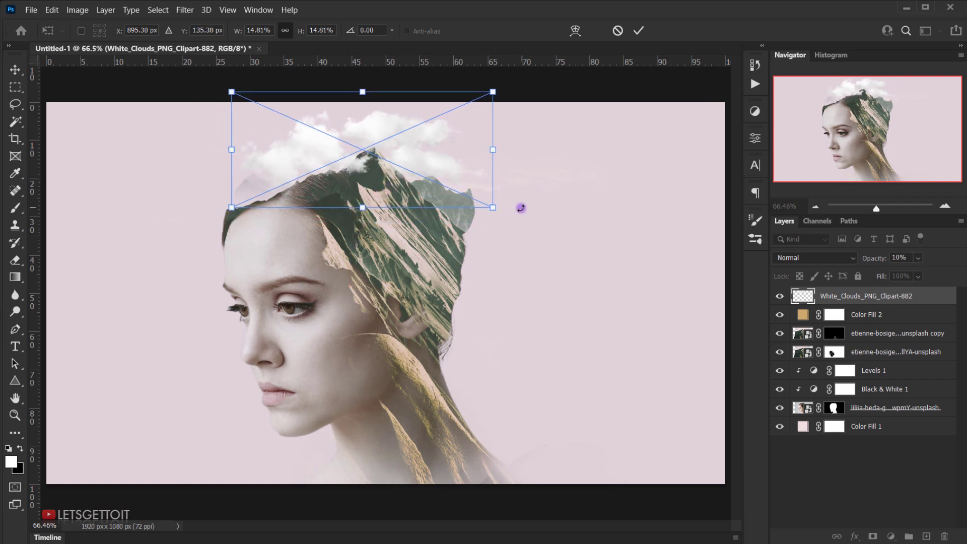
- Try the clouds lower over the forehead with a tilt of about -0.46°
drag(524, 205, 524, 196)
drag(399, 164, 392, 161)
drag(506, 194, 394, 220)
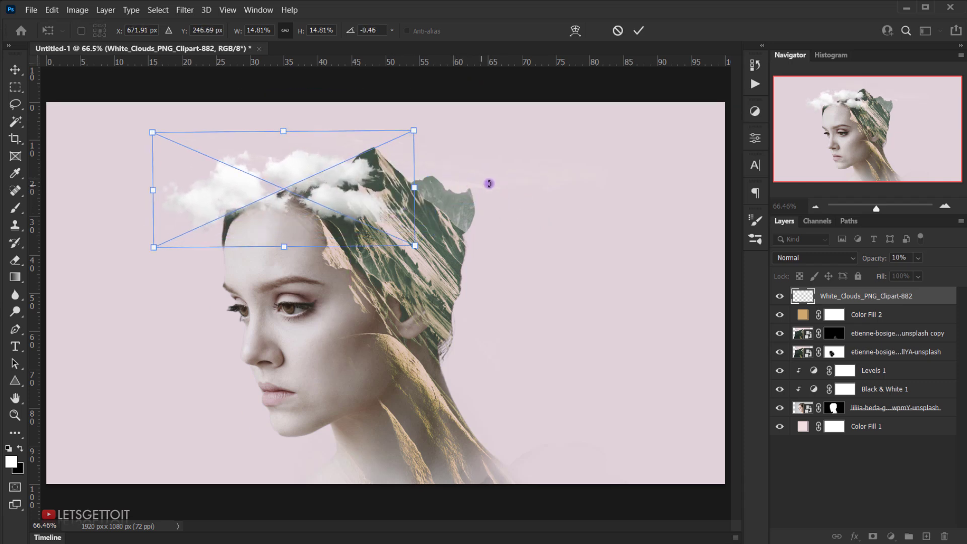
- Raise the clouds back around the mountain peak, scale them to 16.80%, tilt them 2.88° and apply the transform
drag(339, 195, 367, 158)
drag(349, 86, 348, 79)
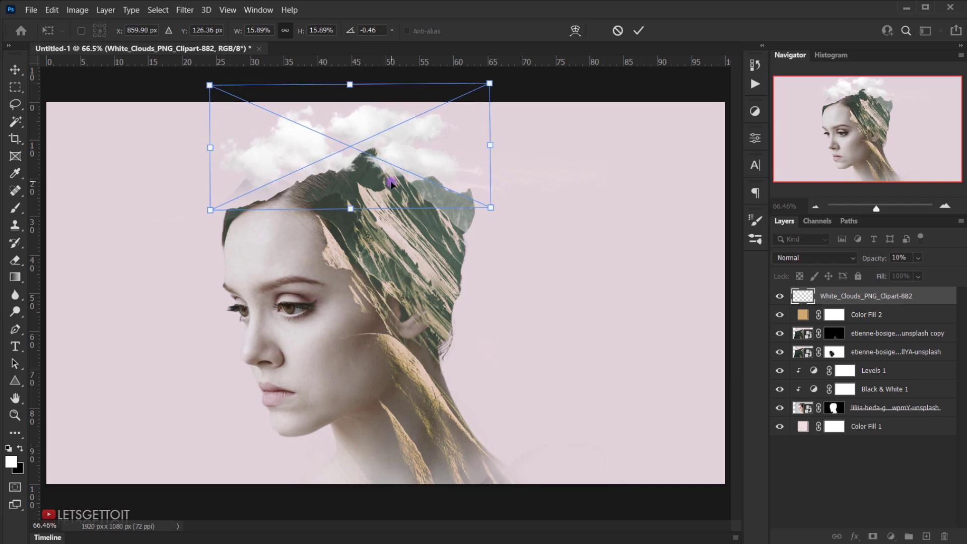
drag(392, 184, 319, 173)
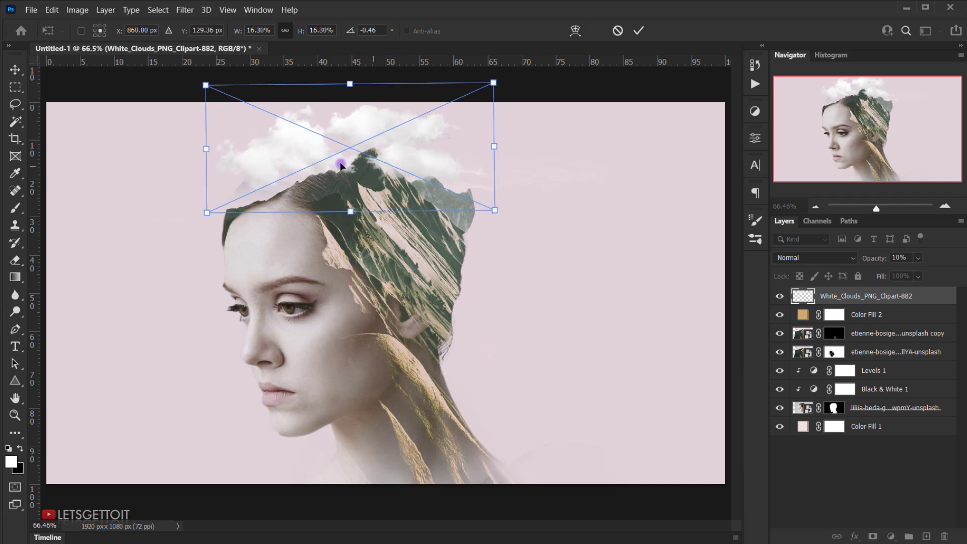
mouse_move(506, 211)
mouse_down()
mouse_move(501, 221)
mouse_move(517, 201)
mouse_up()
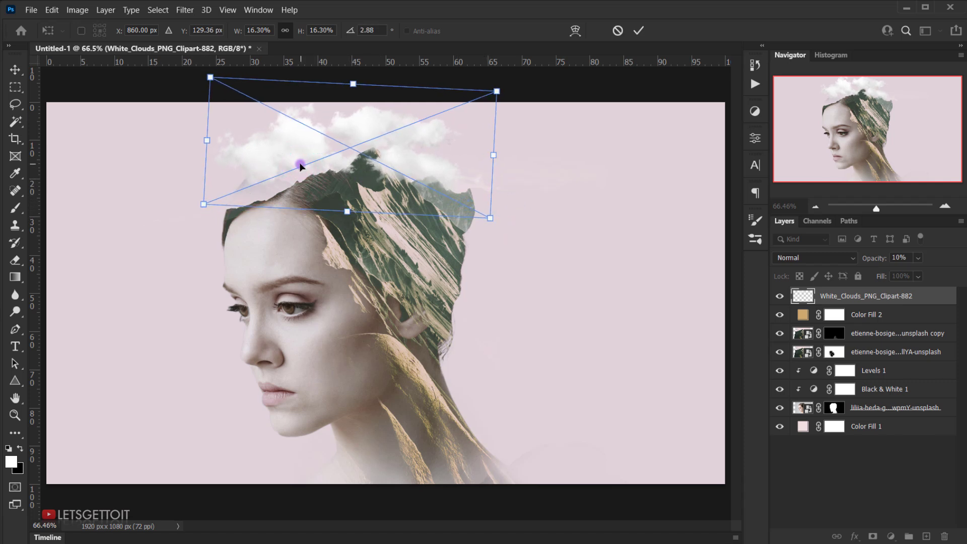
drag(199, 138, 198, 136)
drag(399, 201, 427, 202)
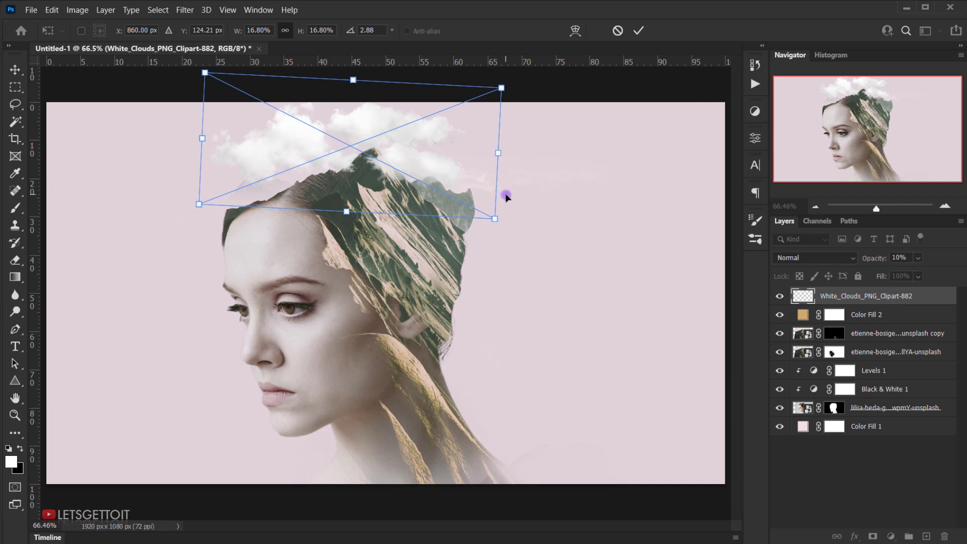
key(Return)
- Soften the clouds layer with a Gaussian Blur of 1.0 pixel radius
key(b)
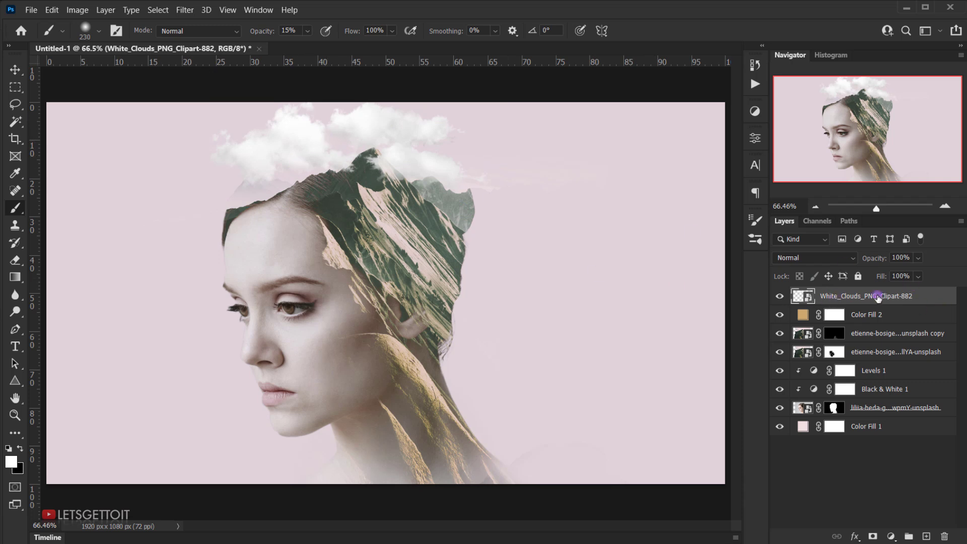
click(187, 7)
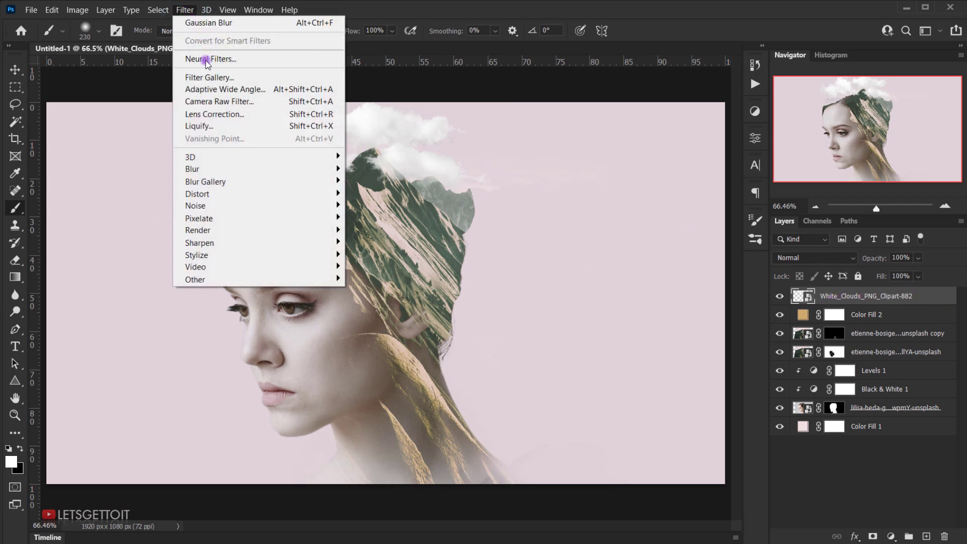
mouse_move(268, 174)
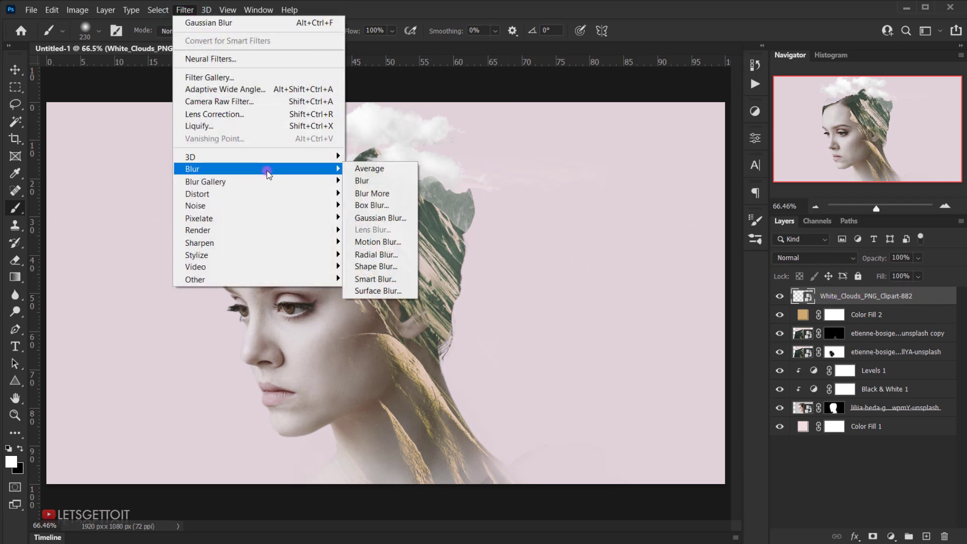
click(380, 217)
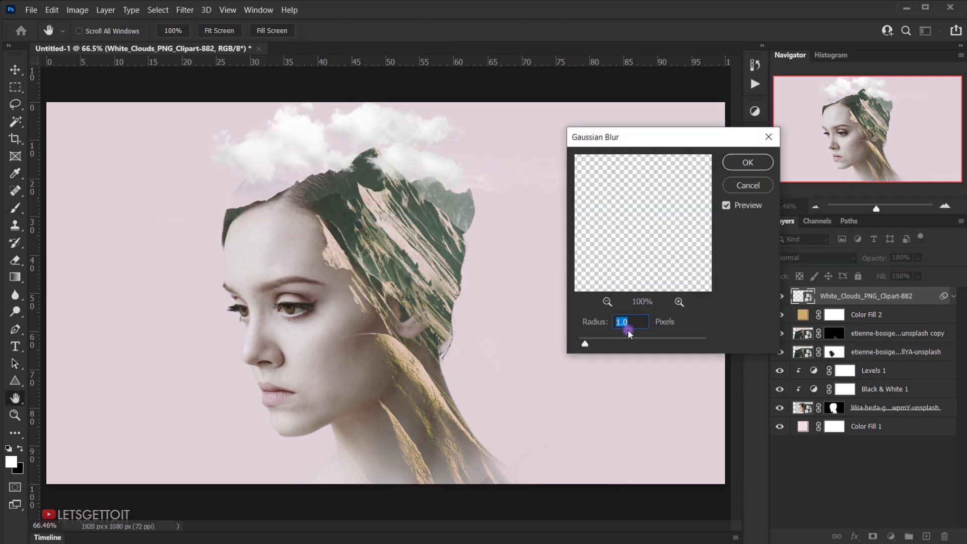
click(735, 168)
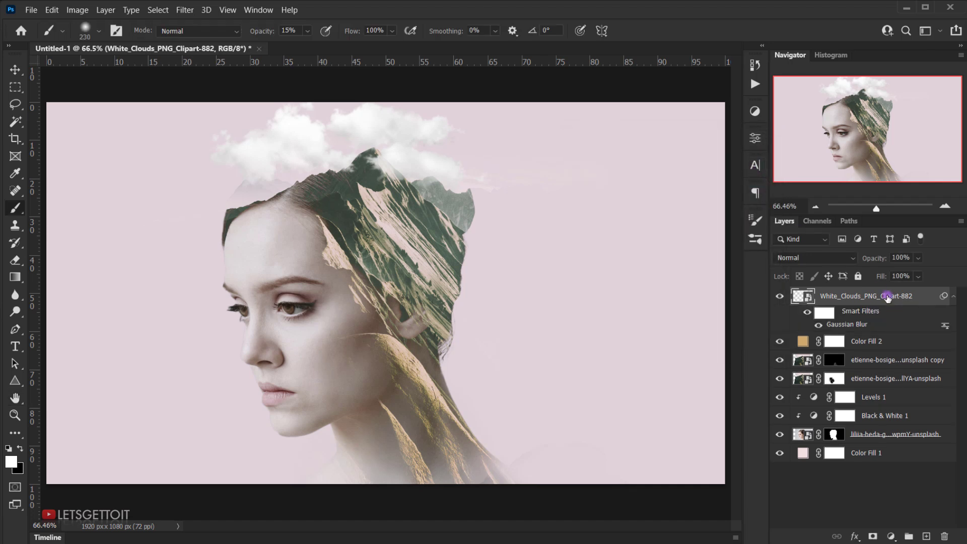
- Add a mask to the clouds layer and paint black at 28% brush opacity where the clouds meet the mountain peak
click(874, 536)
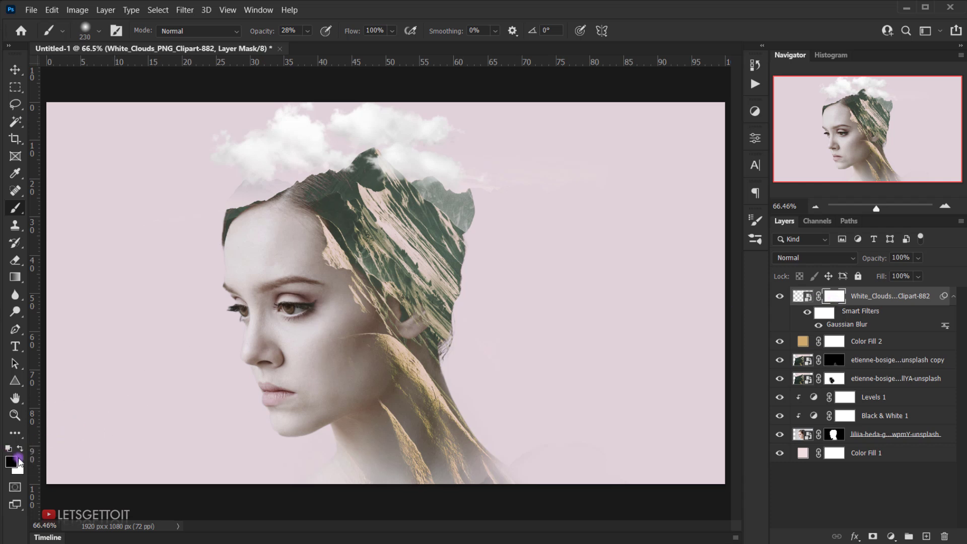
key(bracketleft)
key(bracketleft)
key(bracketleft)
key(bracketleft)
key(bracketleft)
key(bracketleft)
scroll(362, 191, up, 3)
mouse_move(376, 193)
mouse_down()
mouse_move(357, 160)
mouse_move(405, 188)
mouse_move(357, 171)
mouse_move(399, 204)
mouse_move(362, 164)
mouse_move(370, 175)
mouse_move(415, 162)
mouse_move(392, 144)
mouse_move(392, 188)
mouse_move(317, 185)
mouse_move(354, 169)
mouse_up()
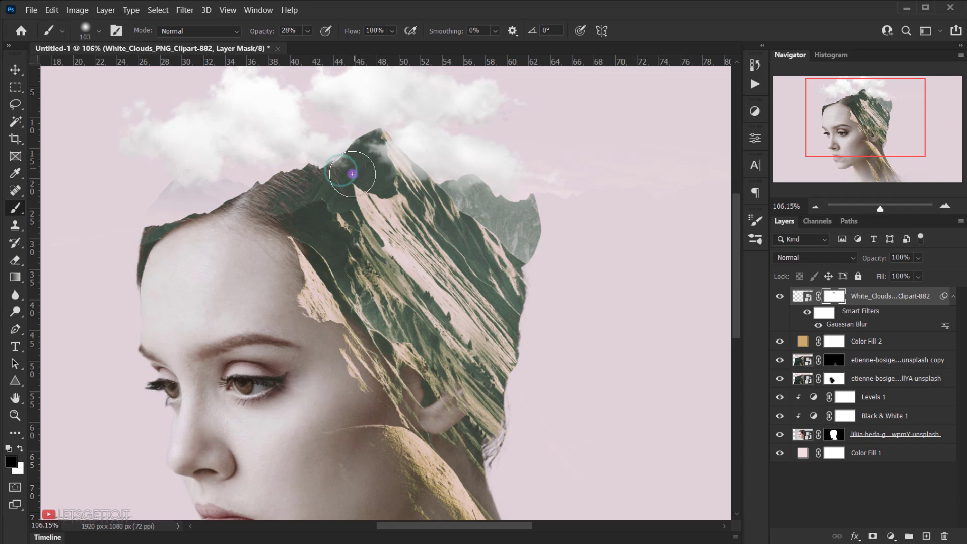
- Fade the clouds' outer edge on the forehead side on the mask with a brush enlarged to 266 pixels
key(bracketright)
key(bracketright)
key(bracketright)
key(bracketright)
key(bracketright)
mouse_move(157, 177)
mouse_down()
mouse_move(143, 174)
mouse_move(137, 154)
mouse_up()
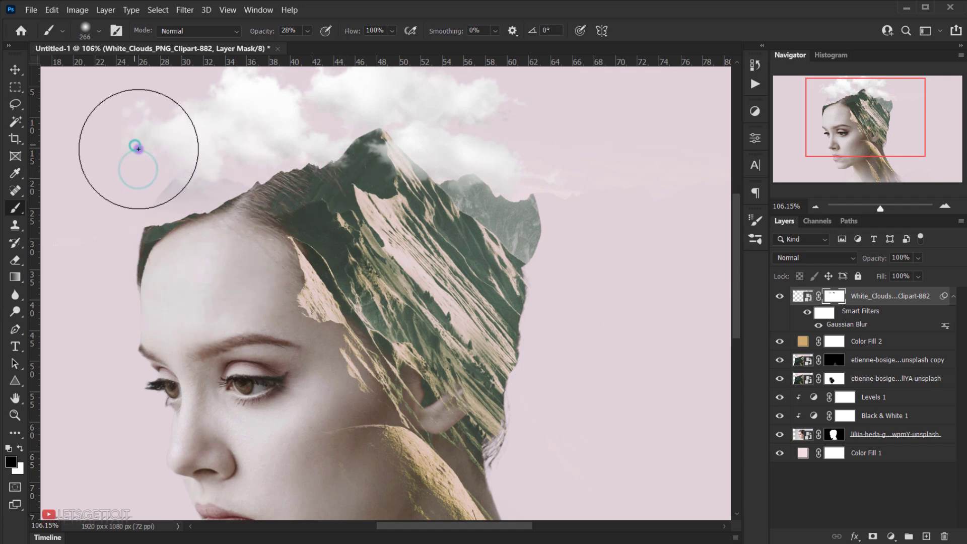
- Compare the whole picture with the clouds layer hidden and shown
scroll(176, 204, down, 3)
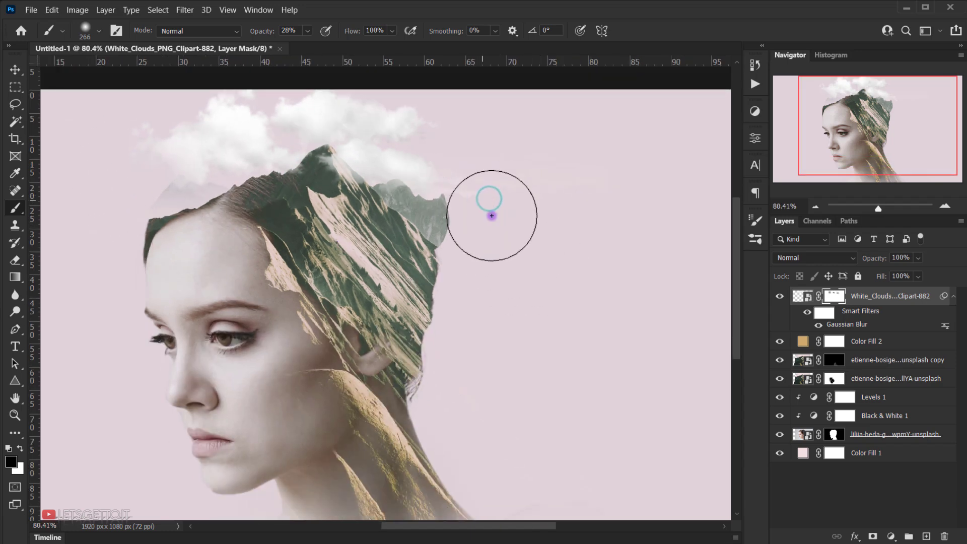
scroll(514, 241, down, 2)
scroll(461, 272, down, 2)
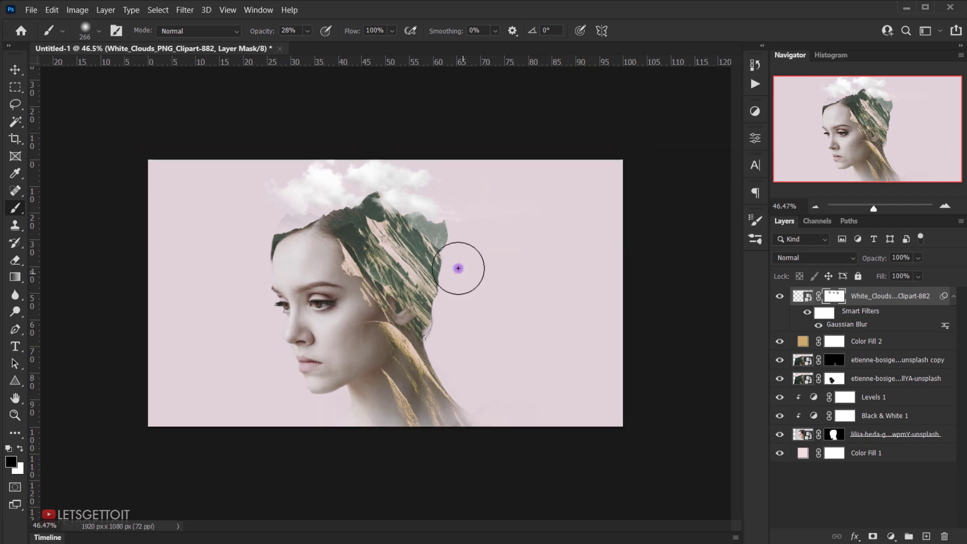
scroll(462, 272, up, 3)
scroll(280, 205, down, 1)
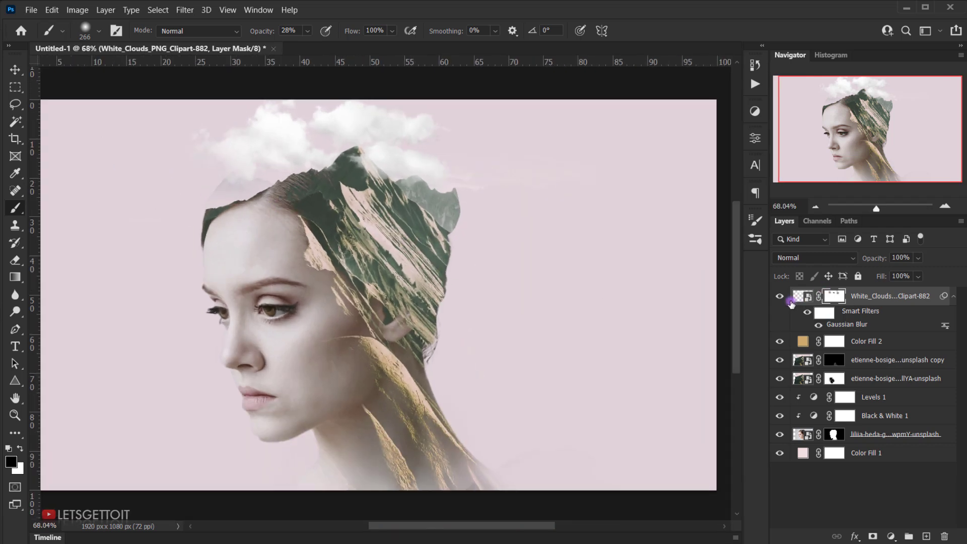
click(785, 299)
click(785, 299)
click(785, 299)
click(784, 299)
- Fade the clouds' side and upper edges on the mask, and swap the foreground colour to white for touching up
click(497, 178)
click(197, 146)
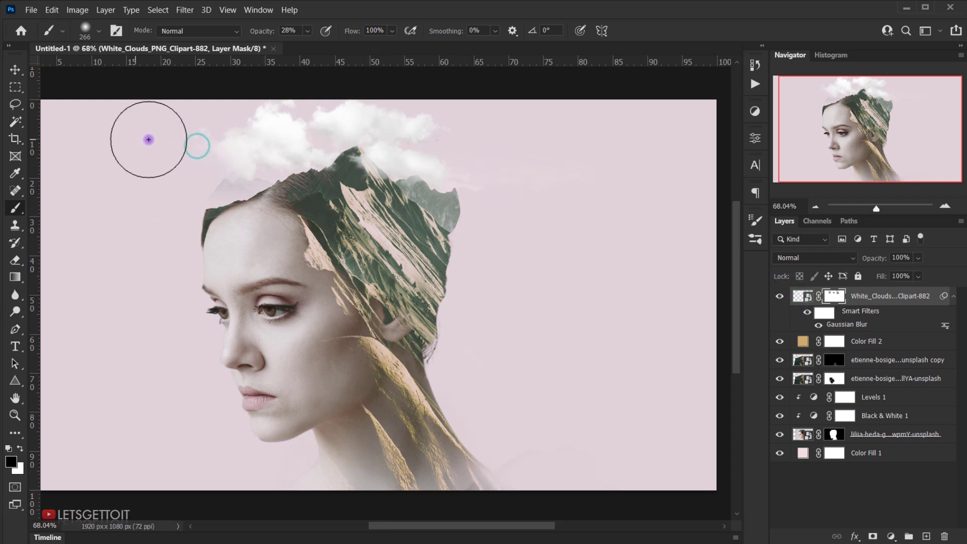
click(296, 73)
click(379, 79)
click(445, 90)
key(x)
scroll(604, 216, down, 1)
mouse_move(411, 145)
mouse_down()
mouse_move(314, 147)
mouse_move(750, 275)
mouse_up()
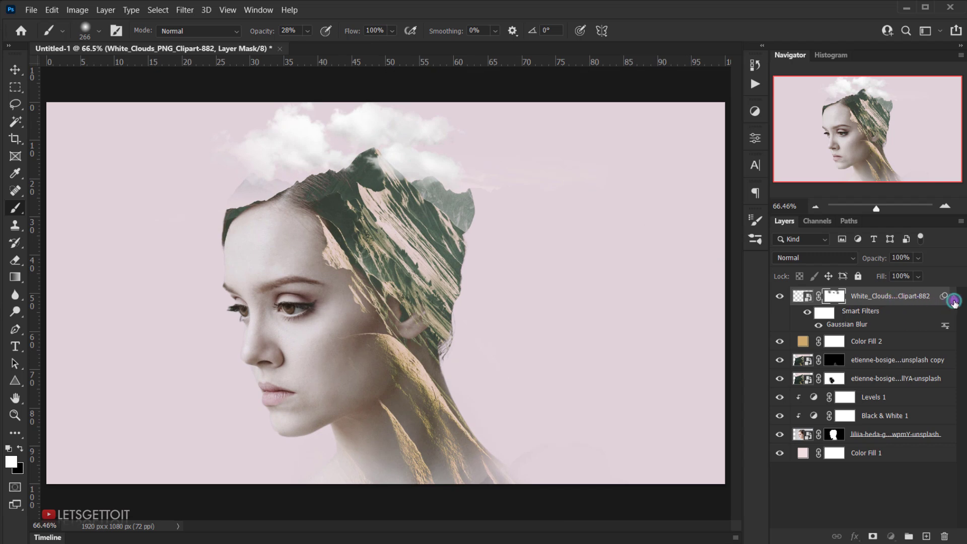
- Add a Levels adjustment layer above the clouds, raise the Red channel's black output level to 8 and lower its white output level slightly
click(954, 300)
click(892, 534)
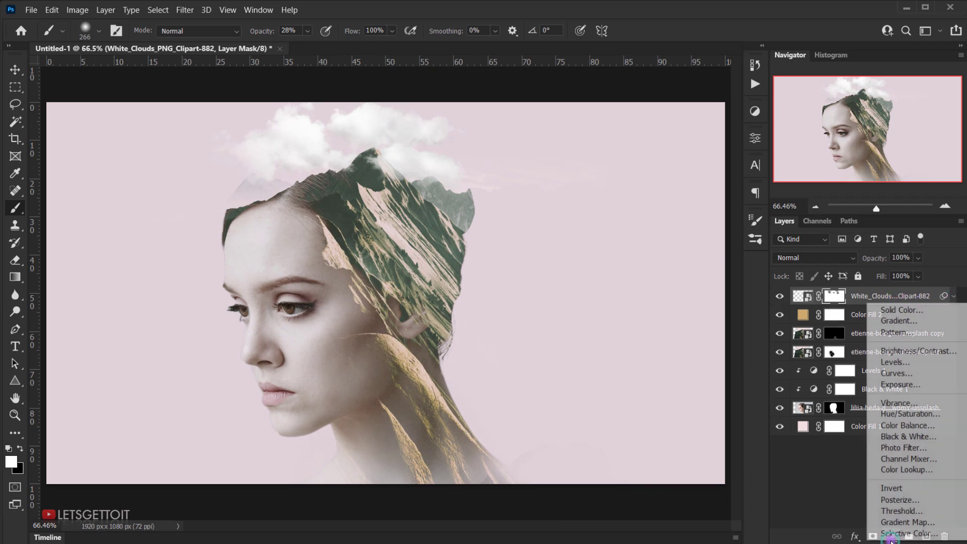
click(912, 362)
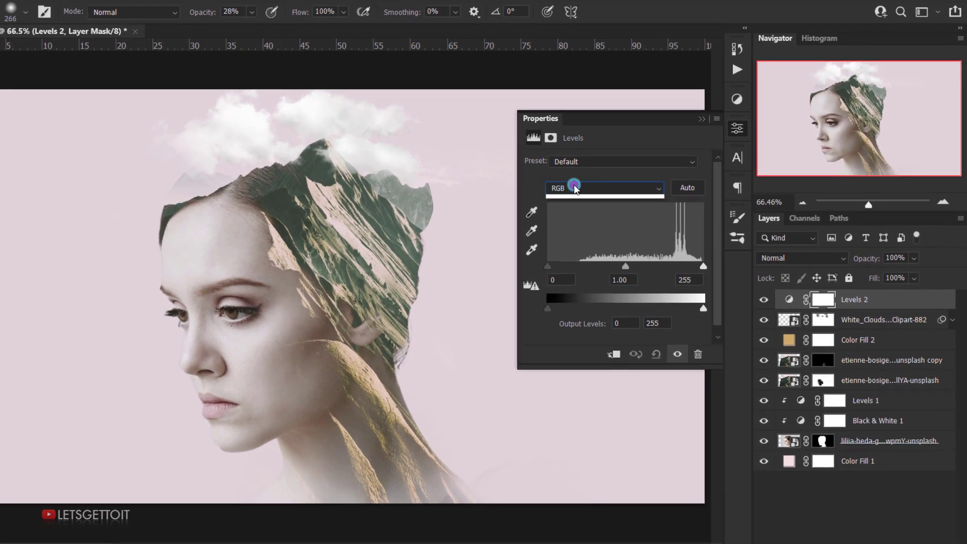
click(569, 189)
click(579, 205)
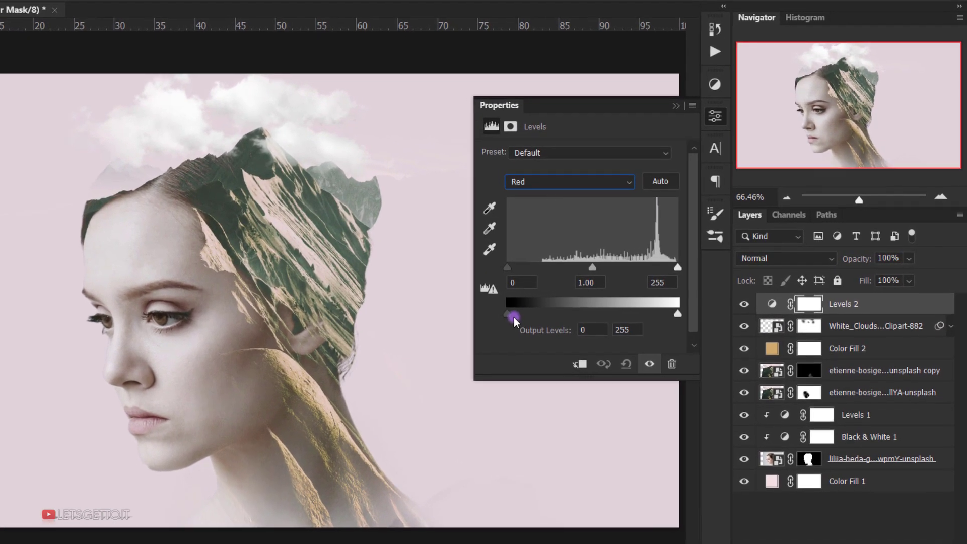
drag(514, 318, 513, 318)
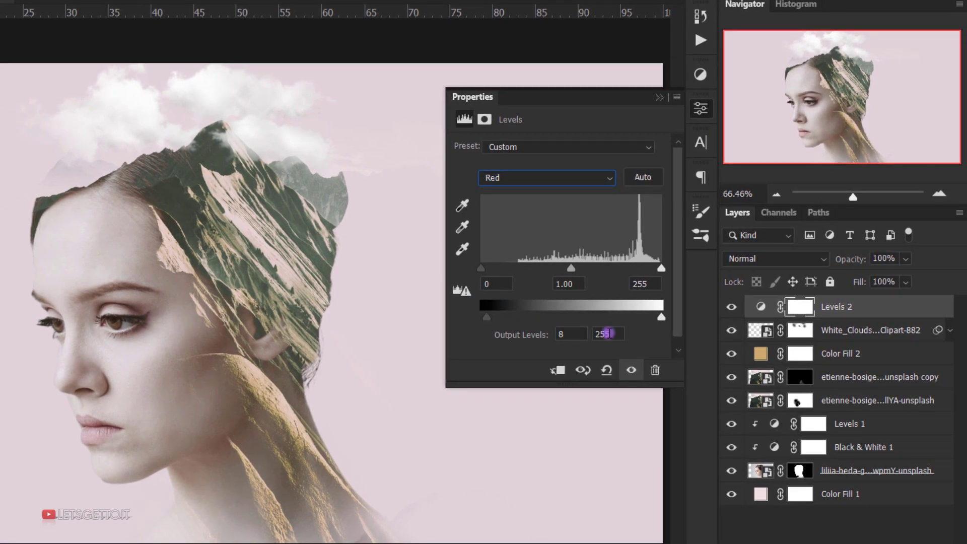
drag(661, 318, 655, 319)
click(484, 333)
- Set the Blue channel's output levels to 9 and 240 in the new Levels adjustment
drag(571, 186, 525, 229)
drag(485, 309, 486, 319)
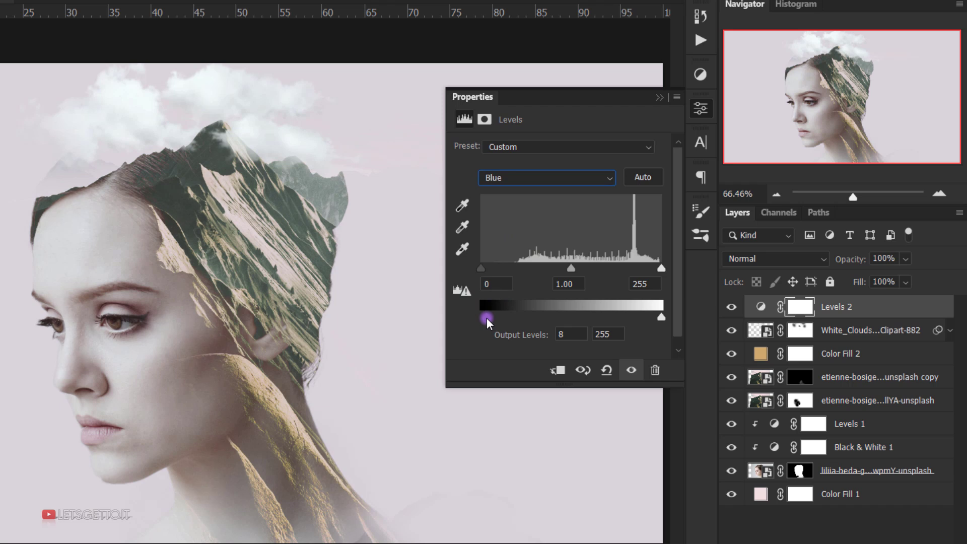
click(661, 317)
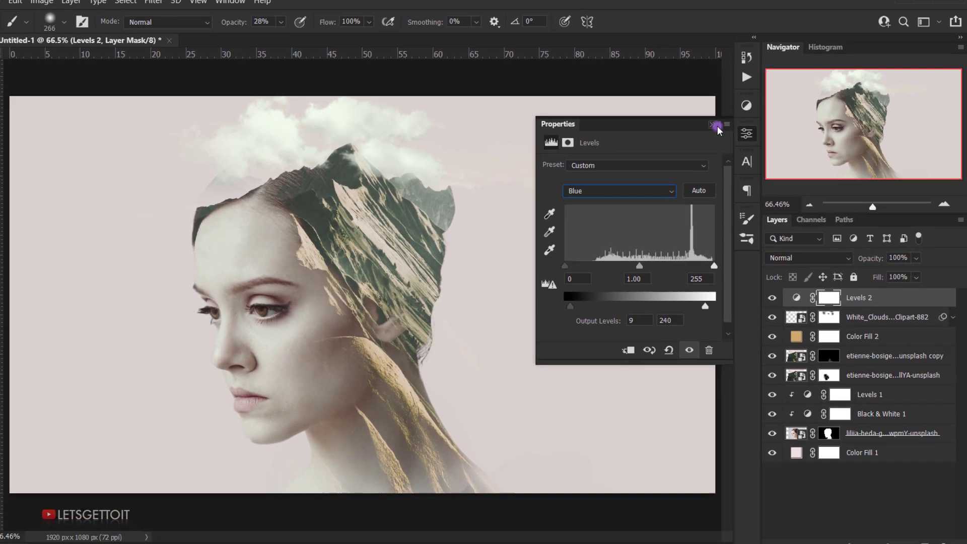
click(676, 106)
- Compare the picture with the Levels 2 layer hidden and shown, and view it fitted to the screen without the interface panels
click(777, 297)
click(777, 296)
click(777, 297)
click(780, 298)
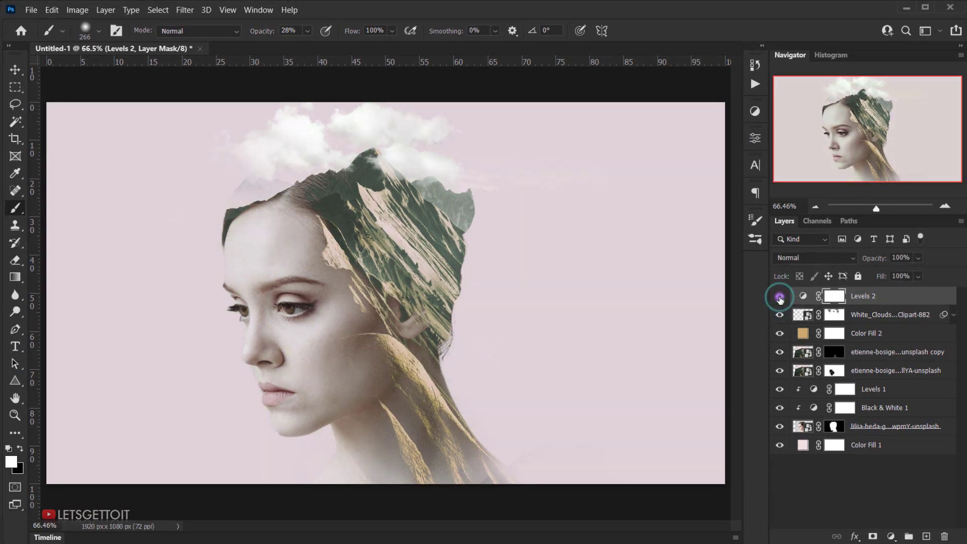
click(779, 298)
click(780, 298)
click(780, 299)
click(781, 299)
click(780, 299)
click(781, 299)
click(782, 299)
click(782, 299)
key(Tab)
key(ctrl+0)
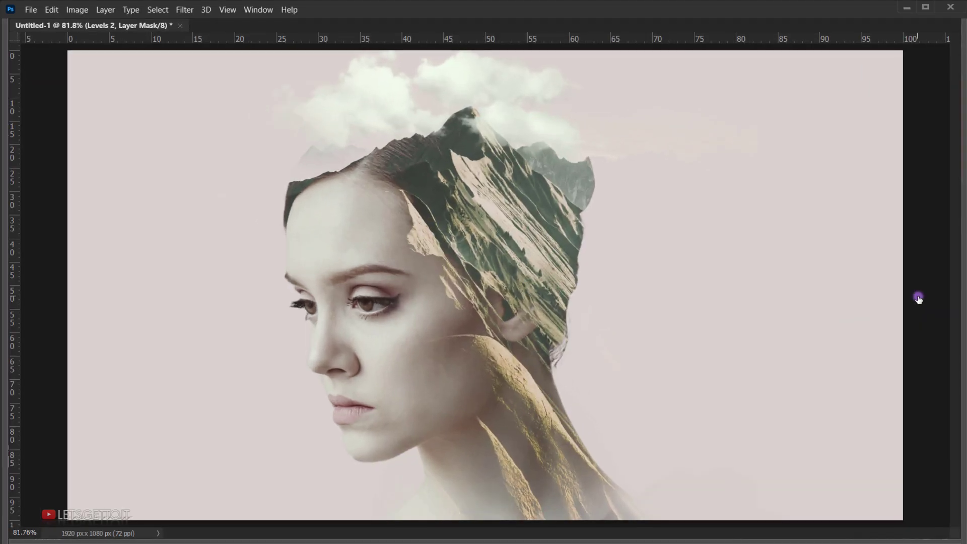